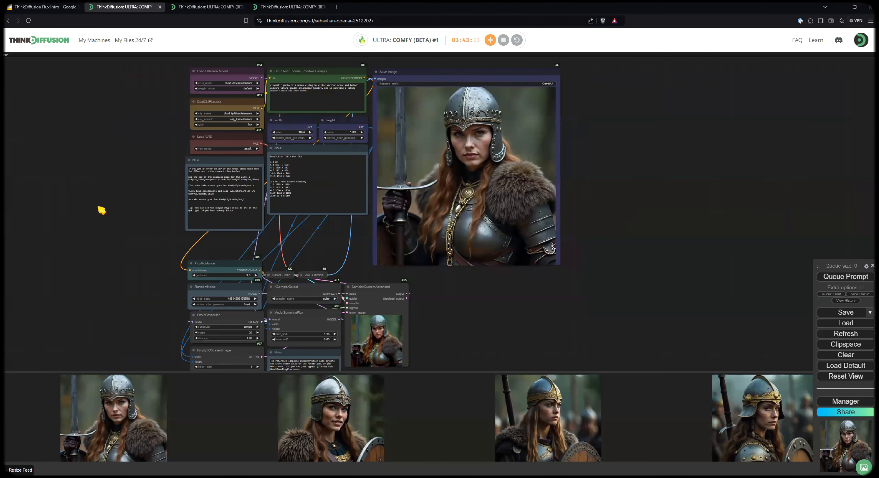
Examine the positive prompt in the CLIP Text Encode node alongside the generated viking image
scroll(99, 208, up, 5)
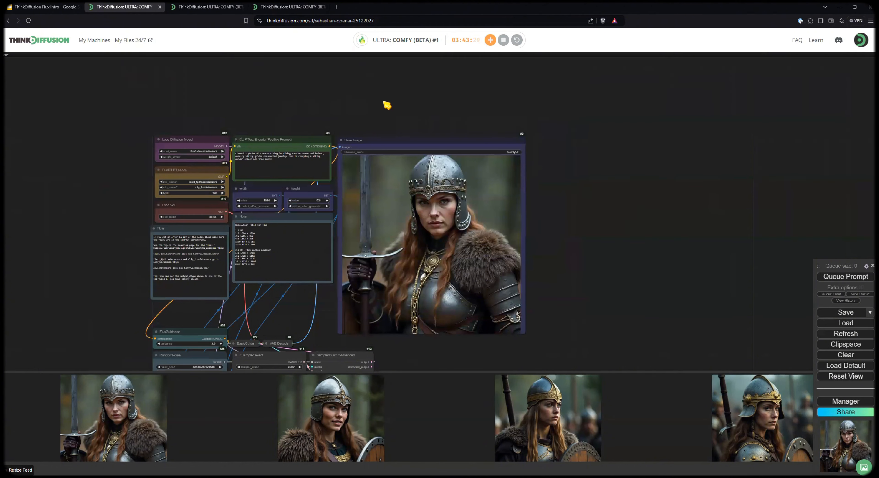
scroll(373, 92, up, 2)
scroll(314, 227, up, 1)
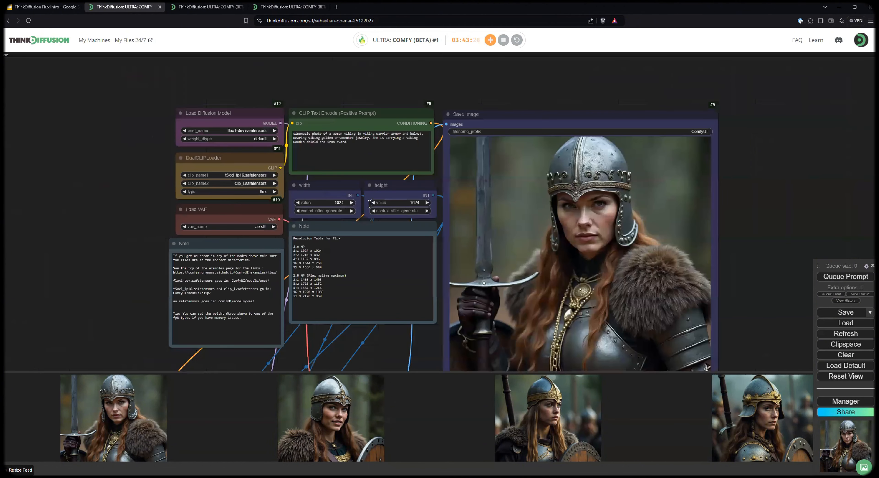
scroll(403, 90, up, 1)
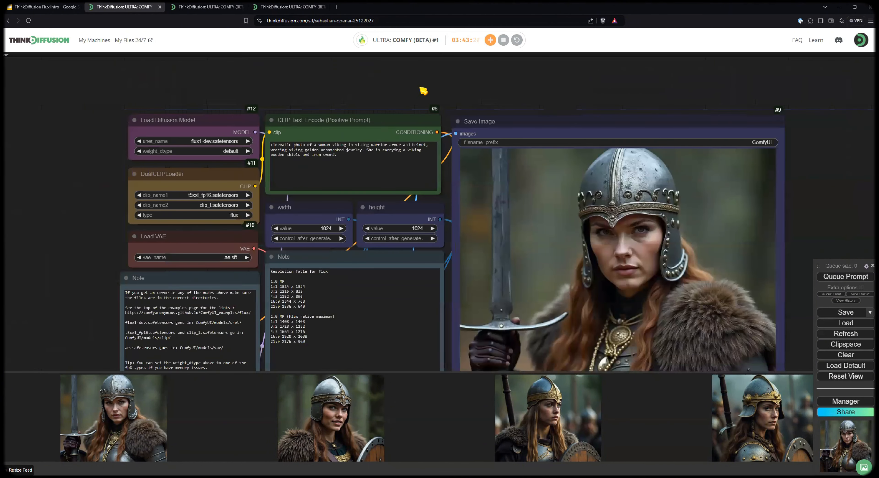
scroll(423, 79, up, 1)
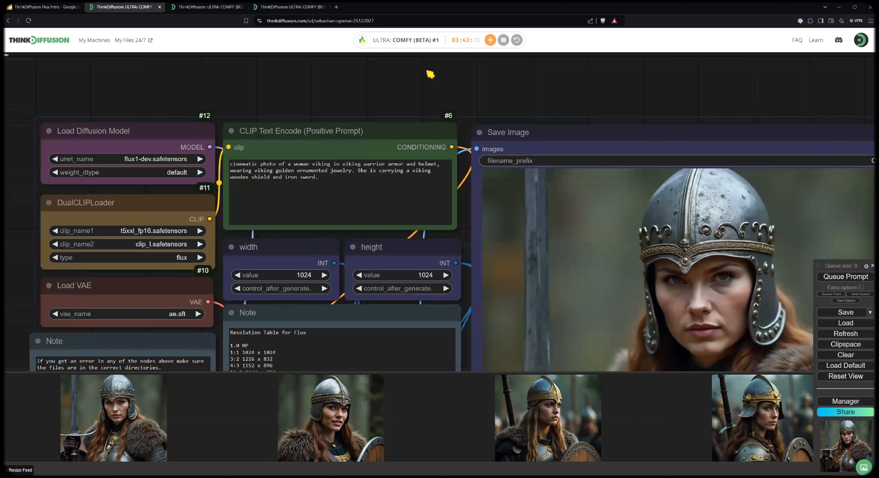
scroll(431, 74, up, 1)
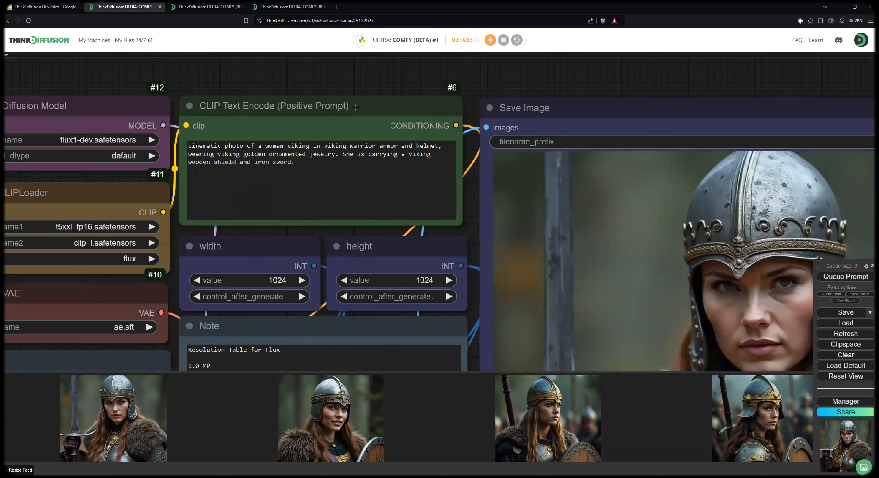
scroll(437, 164, up, 1)
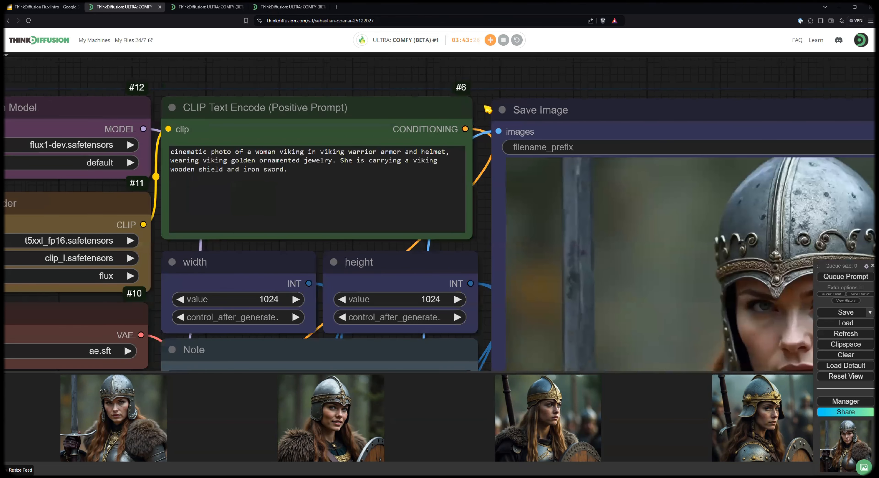
scroll(489, 110, down, 2)
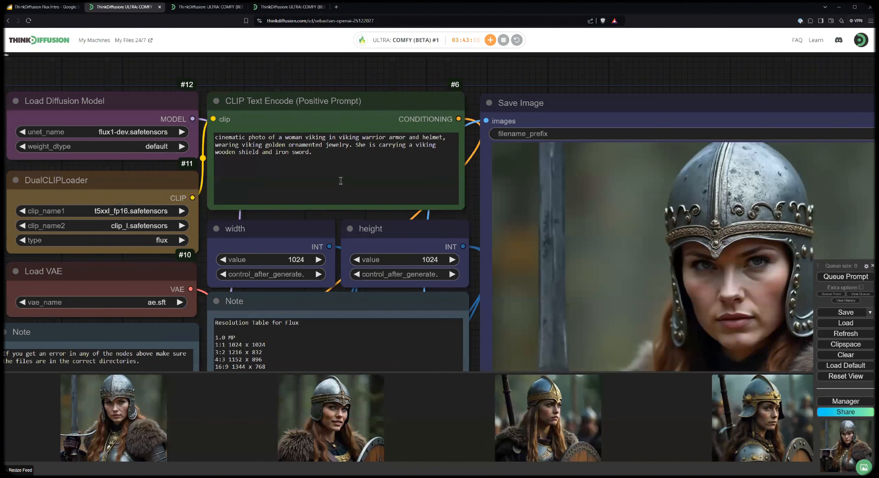
scroll(398, 246, down, 1)
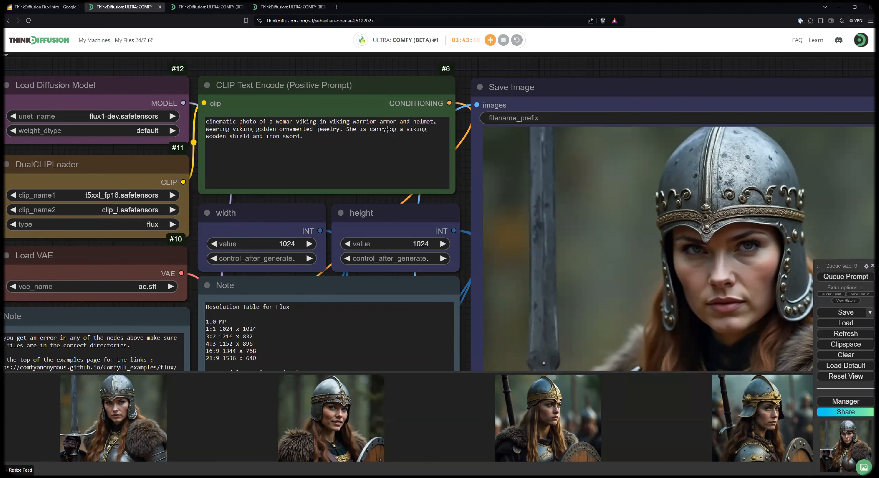
scroll(478, 188, down, 7)
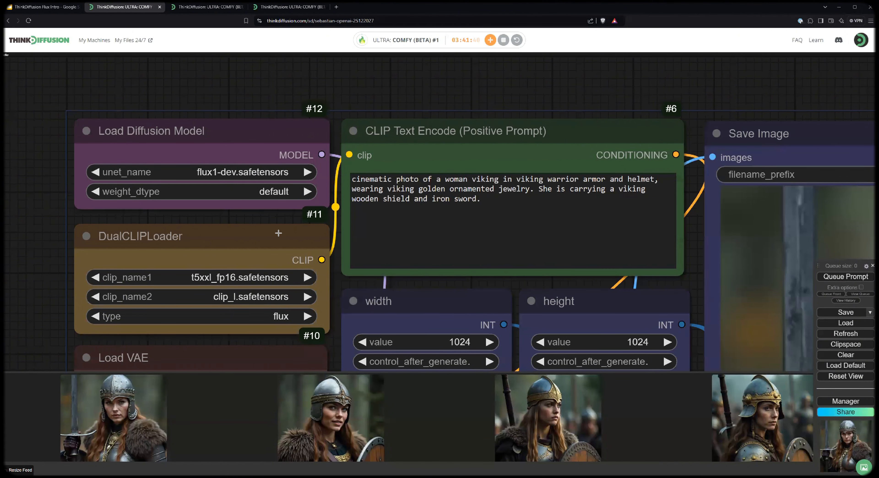
Examine the model files chosen in the Load Diffusion Model, DualCLIPLoader and Load VAE nodes
scroll(190, 209, down, 1)
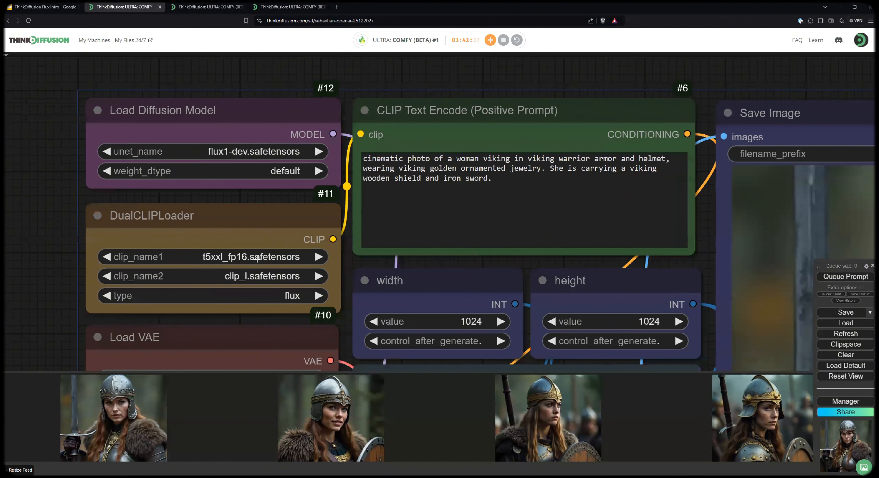
scroll(278, 203, down, 2)
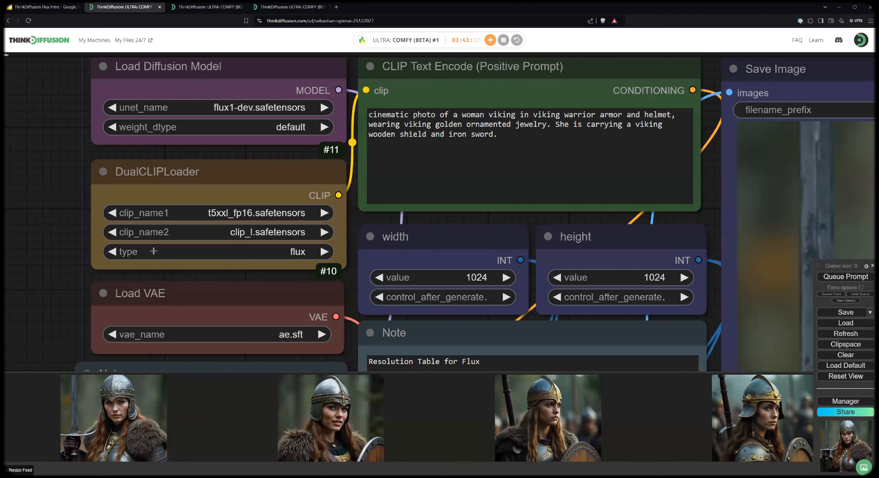
scroll(153, 251, down, 2)
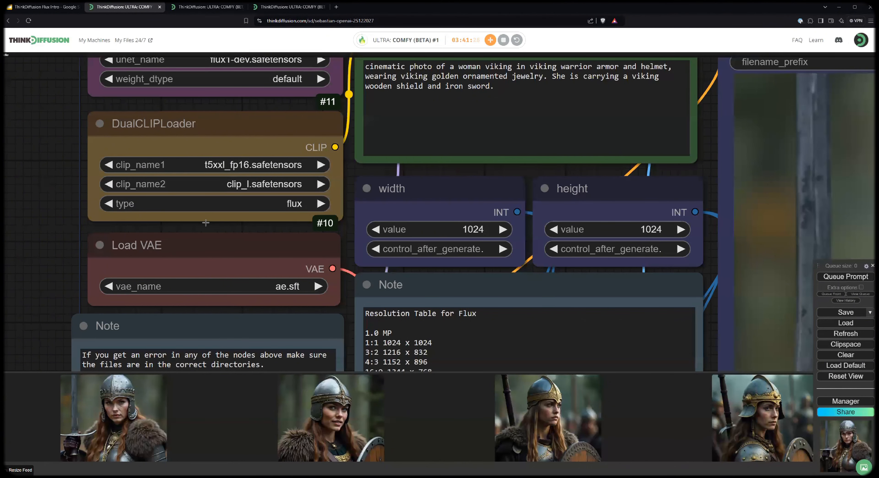
scroll(96, 156, down, 3)
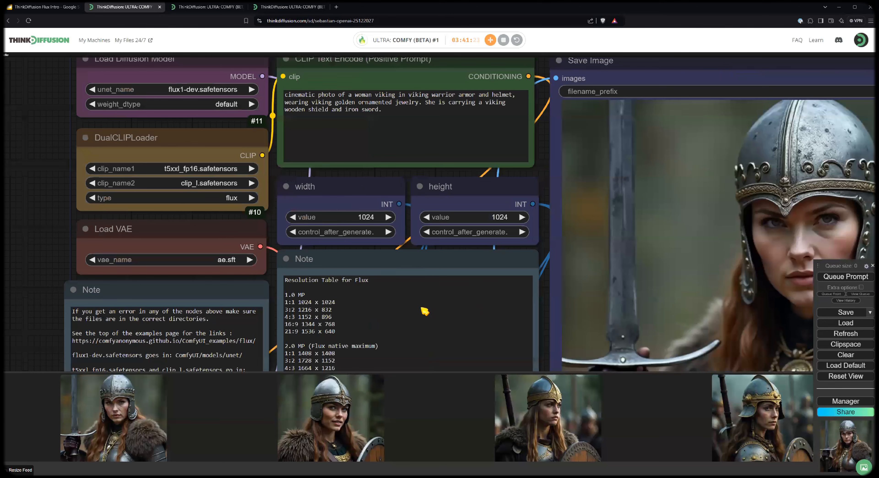
scroll(438, 289, down, 2)
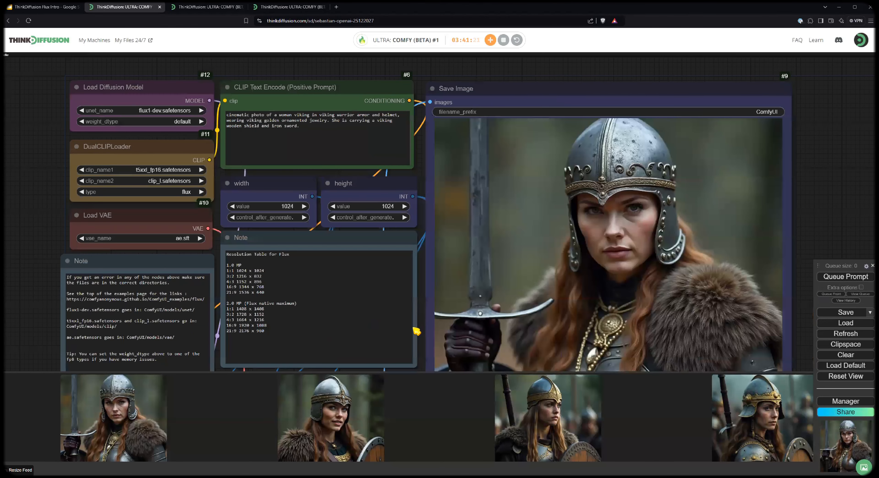
scroll(425, 326, up, 1)
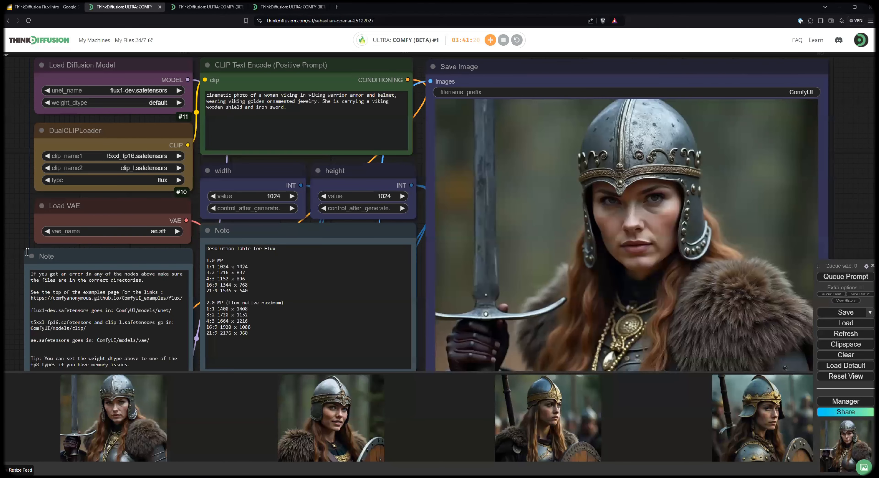
Read the Flux resolution table note below the width and height nodes, covering the 1.0 MP and 2.0 MP sizes
scroll(101, 271, up, 5)
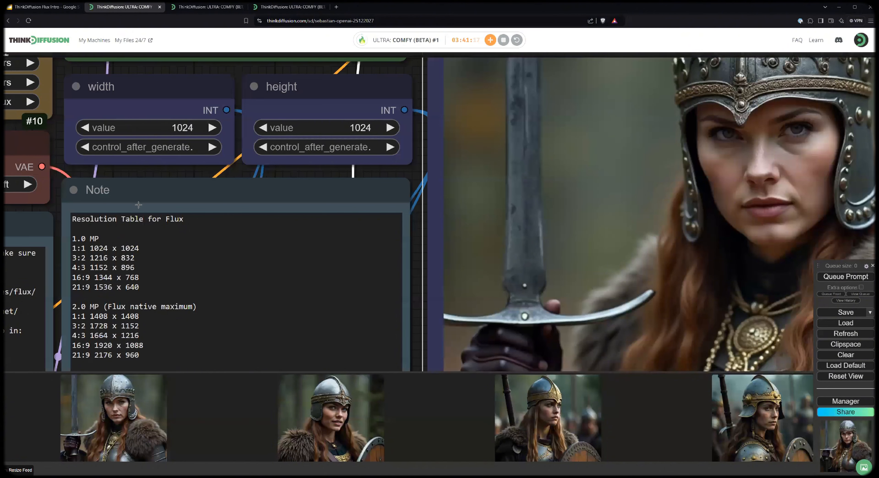
scroll(181, 153, down, 2)
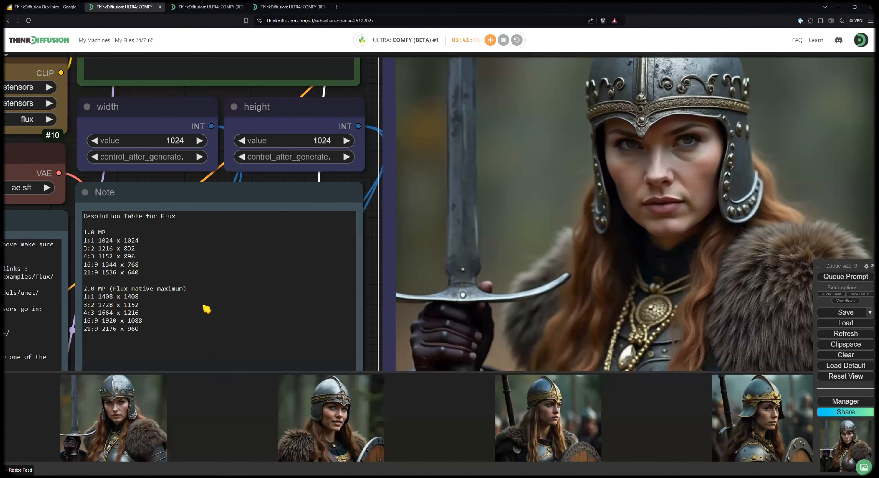
scroll(302, 292, down, 7)
drag(179, 225, 233, 234)
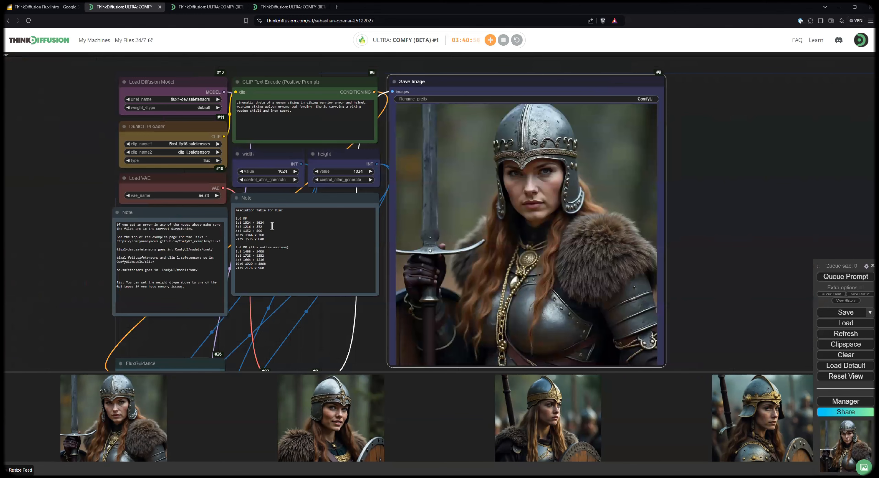
scroll(233, 231, up, 10)
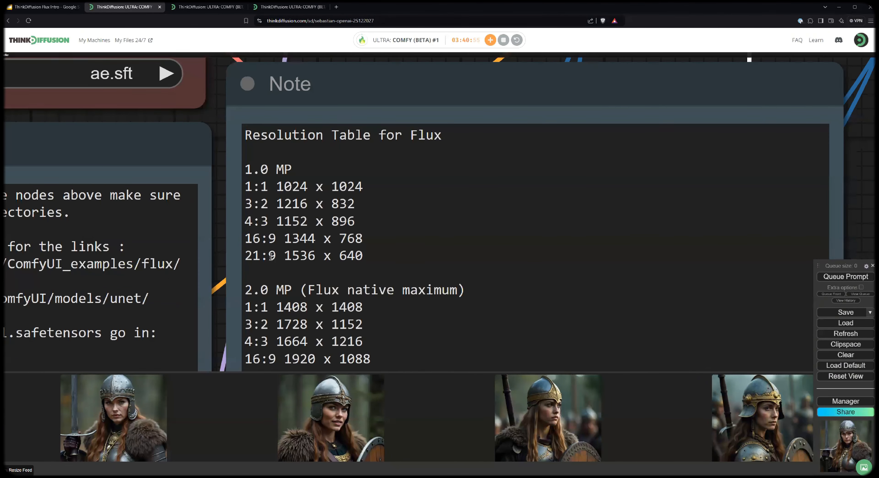
scroll(267, 254, up, 4)
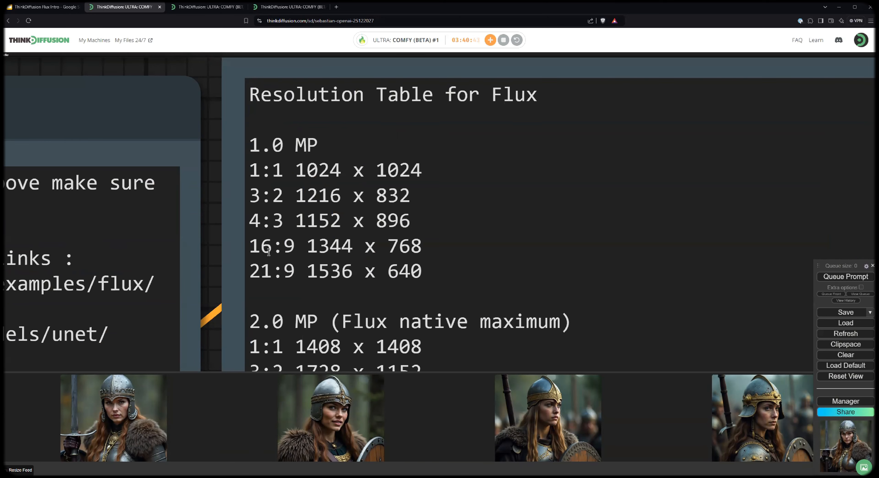
scroll(214, 283, down, 3)
scroll(217, 317, down, 2)
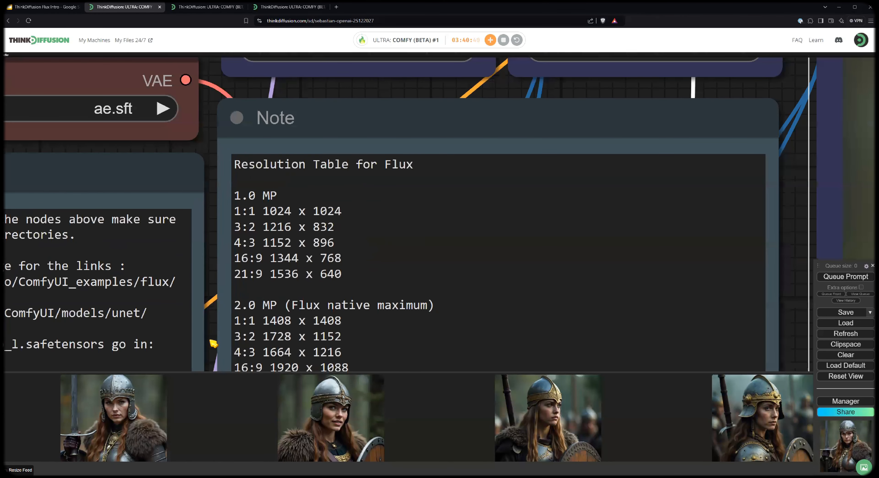
Highlight the 1:1 1408 x 1408 entry and the 1:1 1024 x 1024 entry in the resolution note to compare them
drag(232, 284, 231, 283)
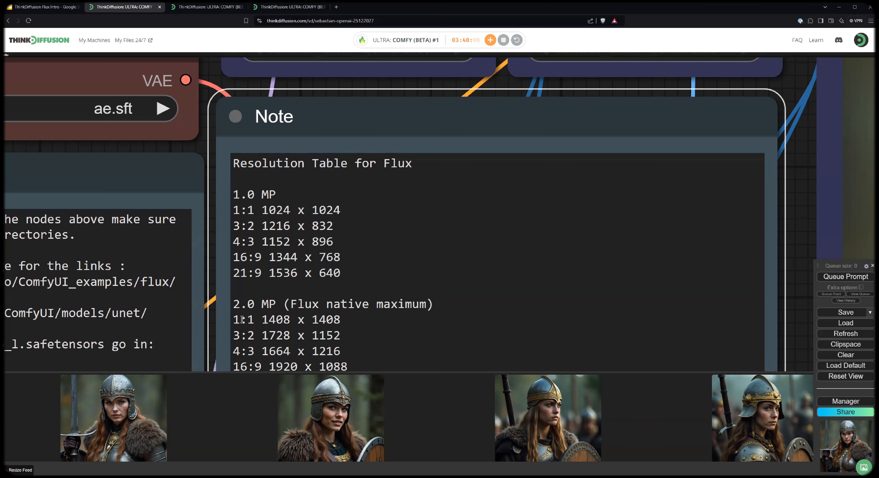
drag(340, 319, 233, 320)
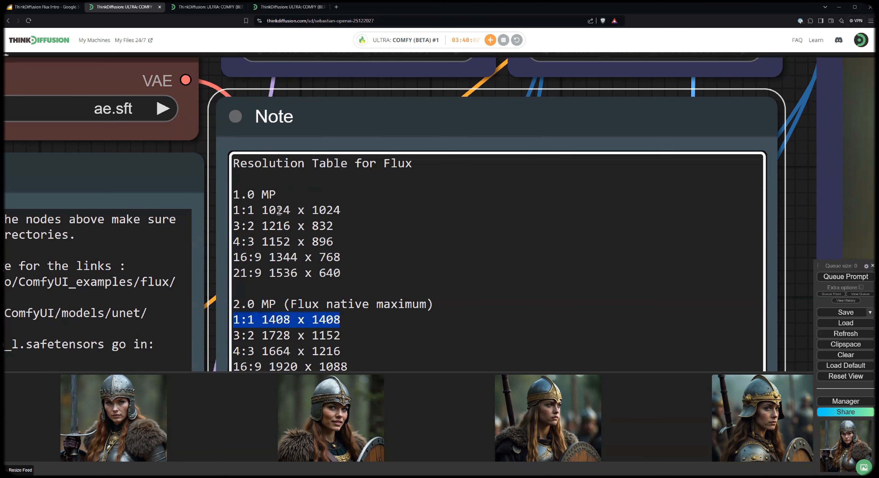
drag(343, 210, 245, 209)
triple_click(347, 216)
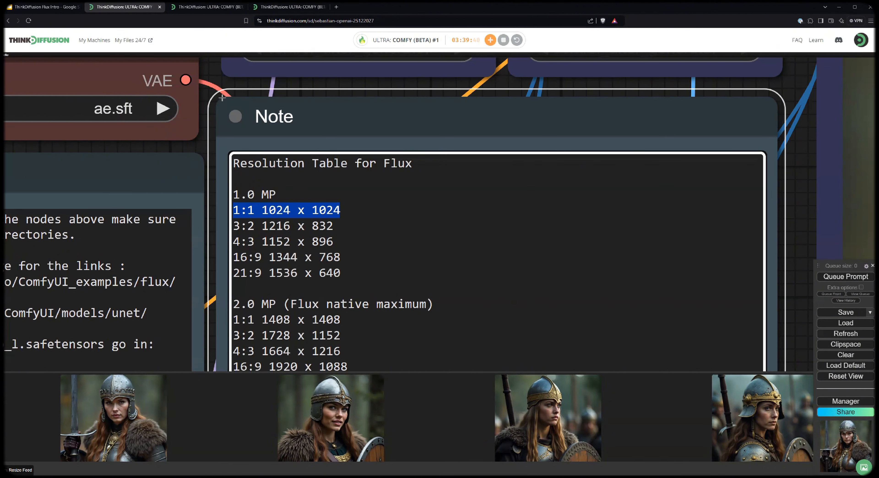
scroll(214, 85, down, 3)
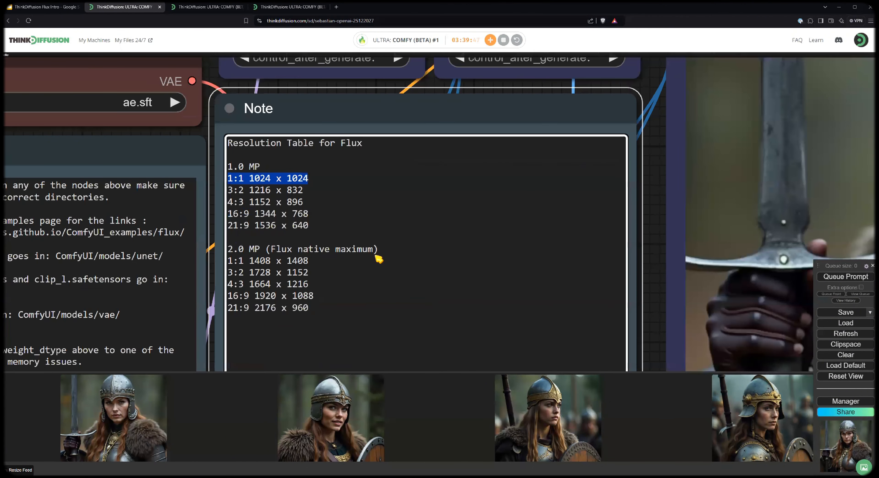
scroll(707, 145, down, 8)
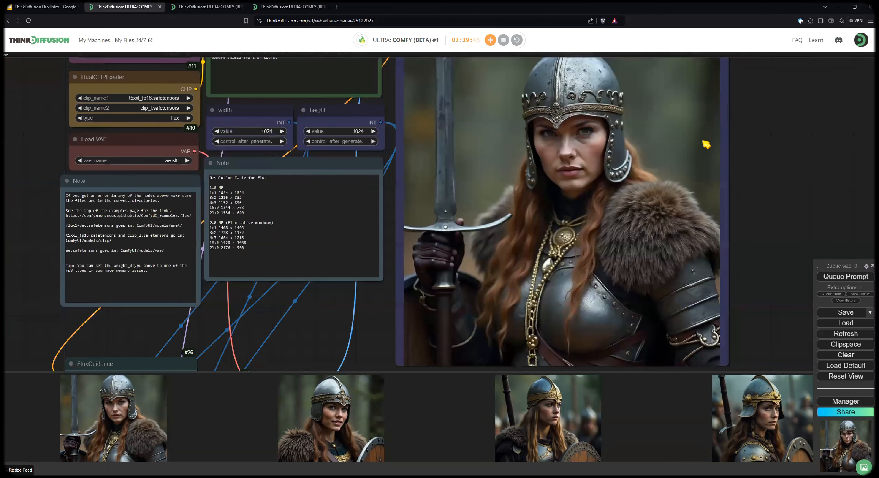
scroll(631, 156, down, 2)
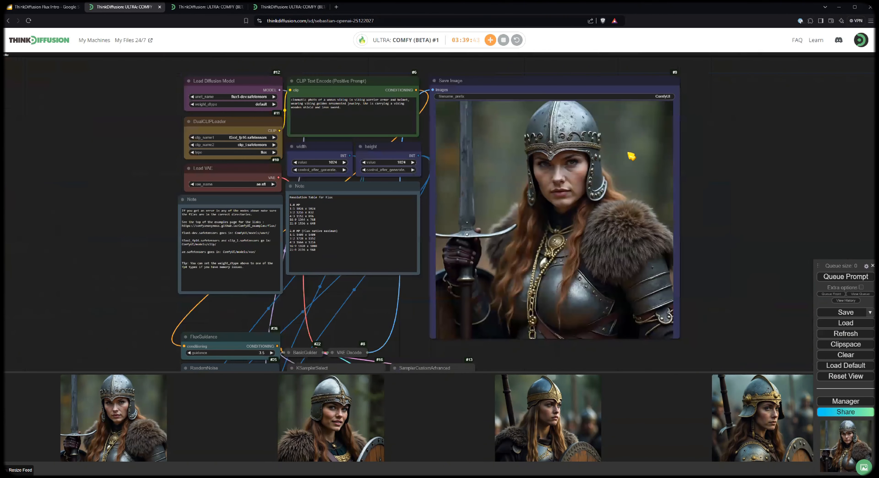
scroll(631, 156, right, 3)
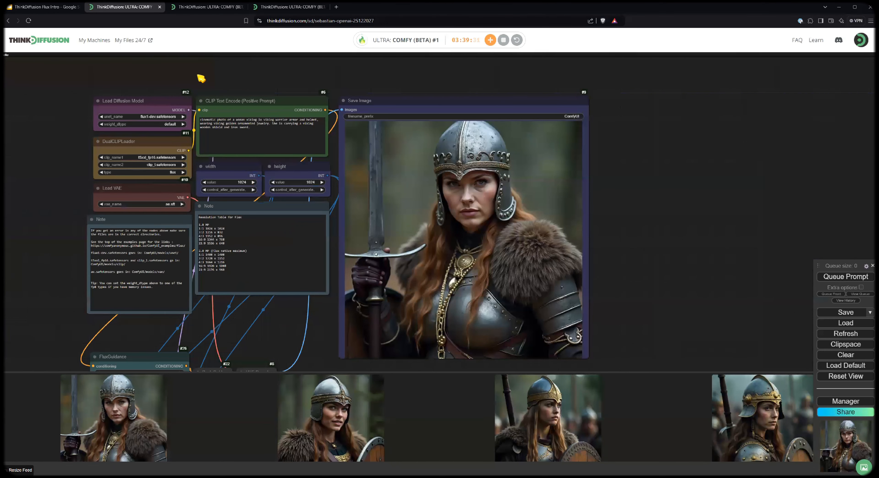
Switch to the COMFY (BETA) #2 workflow and examine the Searge LLM nodes, the model download note and the CLIP Text Encode text input
click(217, 7)
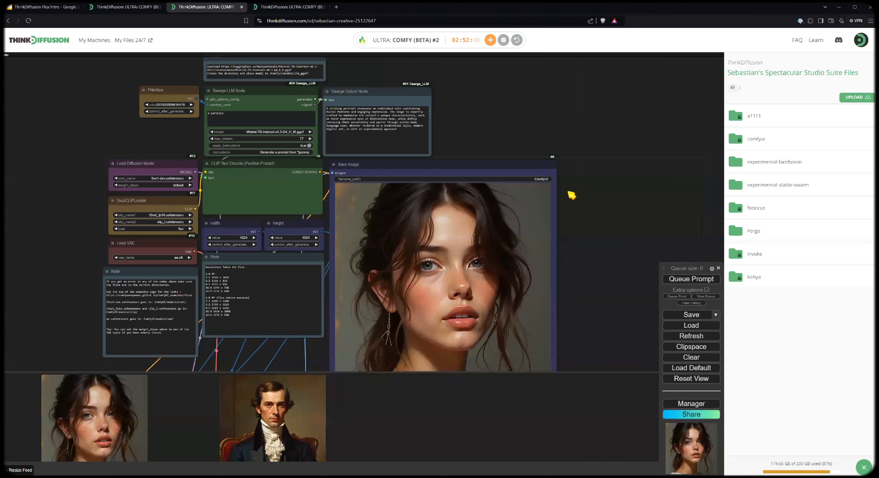
drag(571, 195, 528, 142)
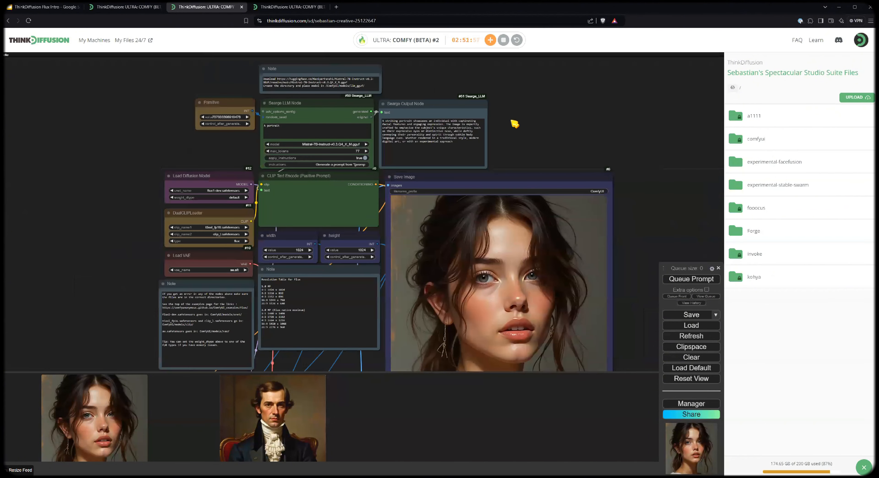
scroll(515, 138, up, 3)
scroll(516, 124, down, 1)
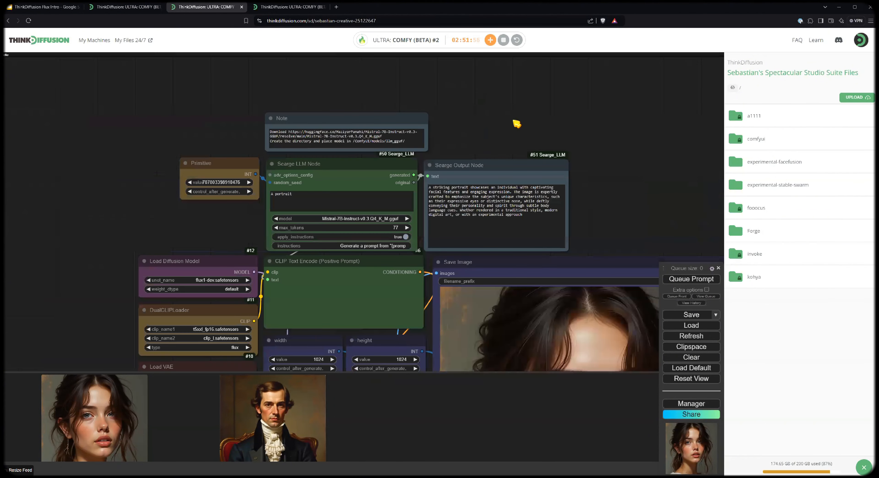
scroll(516, 123, up, 6)
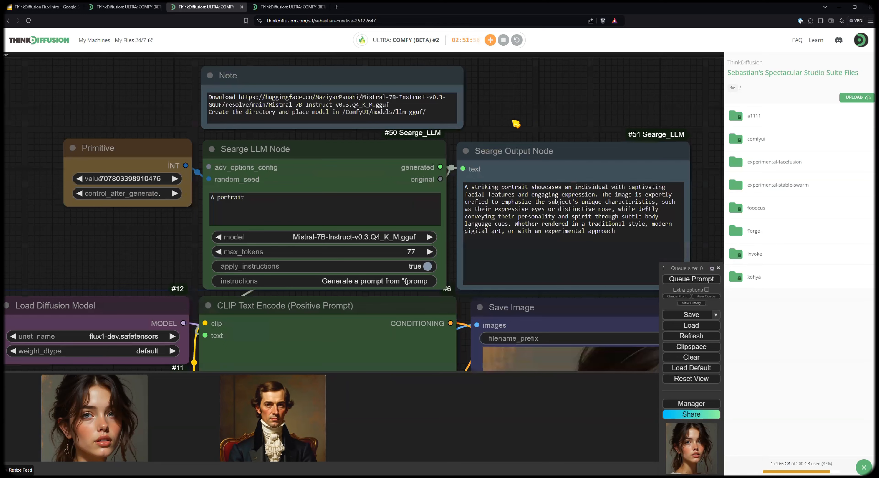
scroll(516, 124, up, 2)
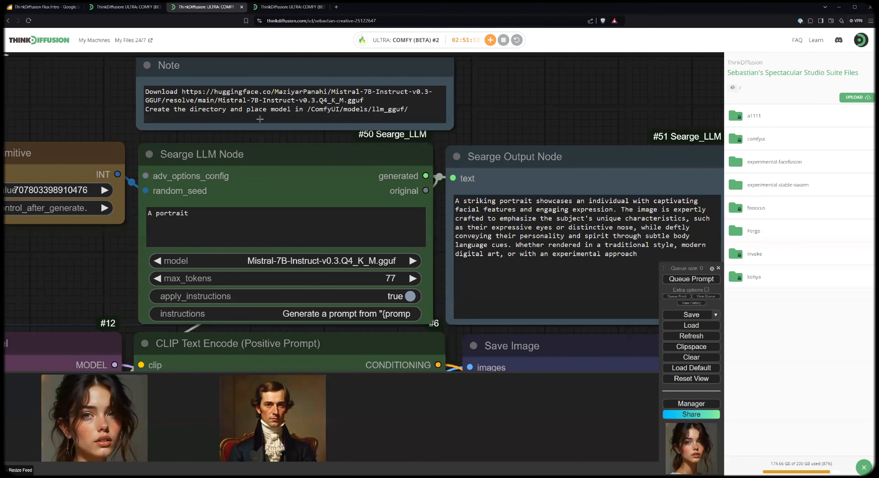
scroll(160, 104, down, 5)
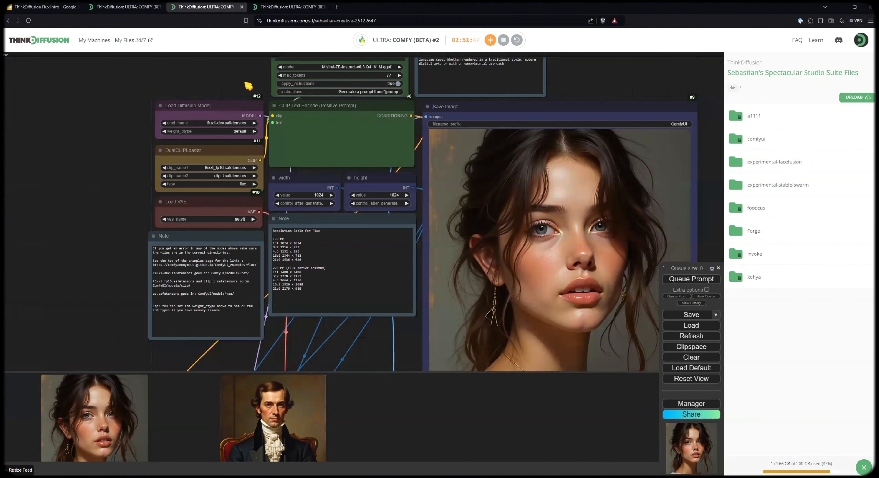
scroll(239, 83, up, 7)
scroll(286, 118, up, 3)
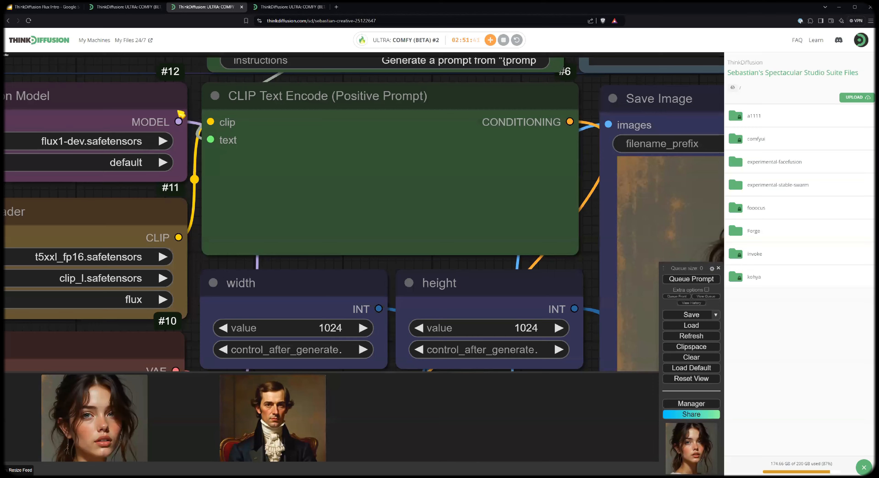
Open the Searge LLM Node's instructions value for editing and read the full text through to its end, leaving it unedited
scroll(182, 115, down, 5)
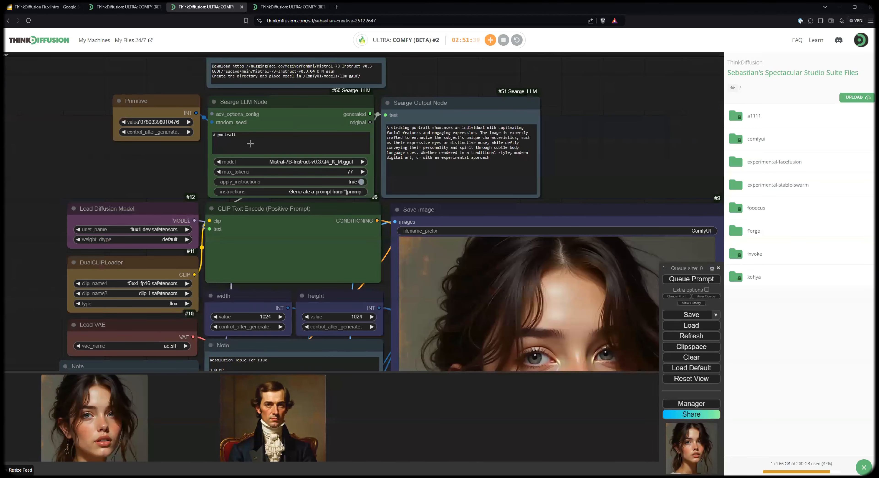
scroll(261, 144, up, 5)
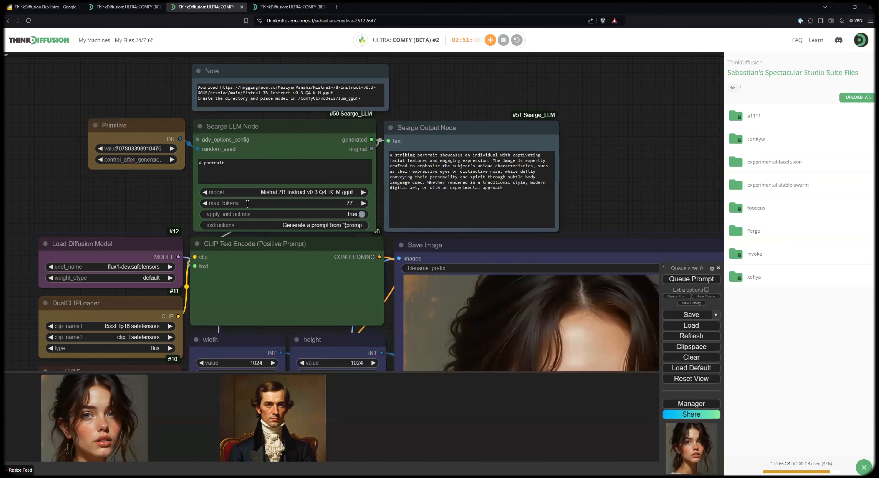
scroll(251, 144, up, 2)
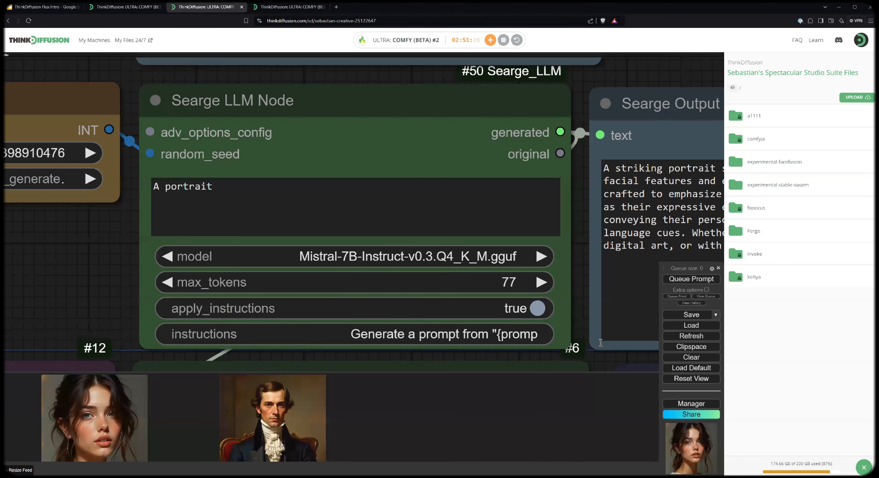
click(546, 335)
double_click(623, 338)
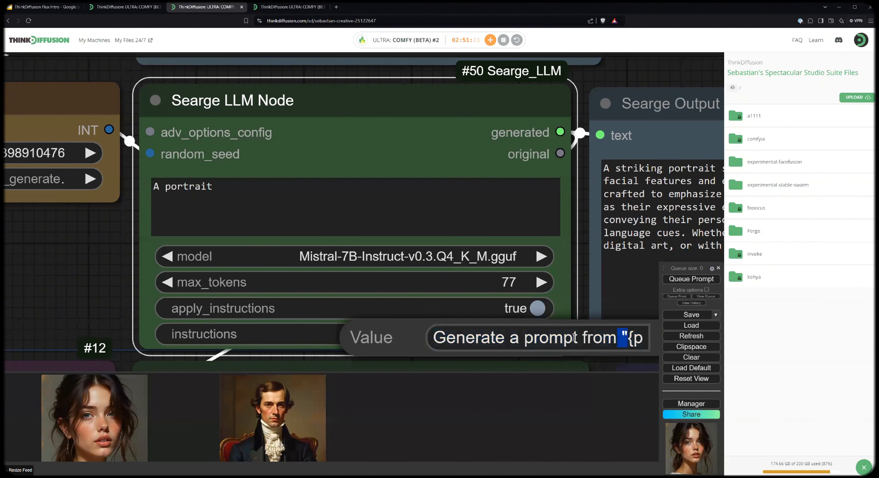
key(Right)
key(Right)
key(Right)
key(Right)
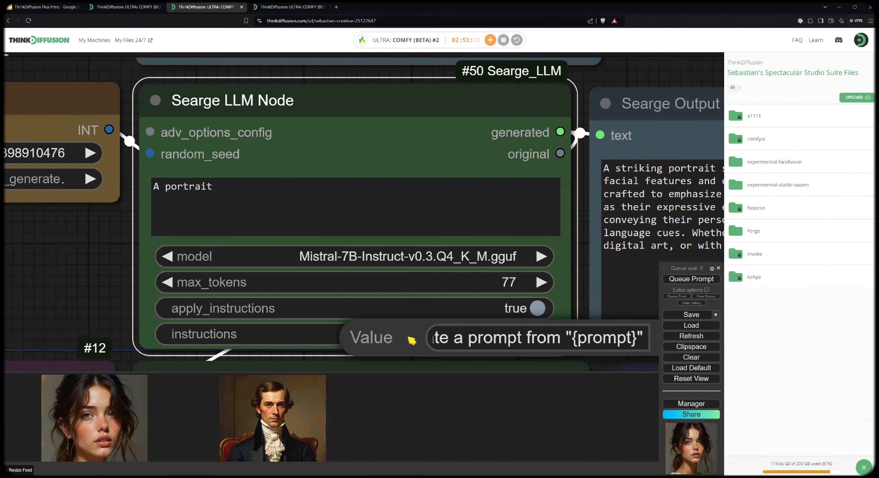
click(489, 339)
key(shift+Home)
key(ctrl+a)
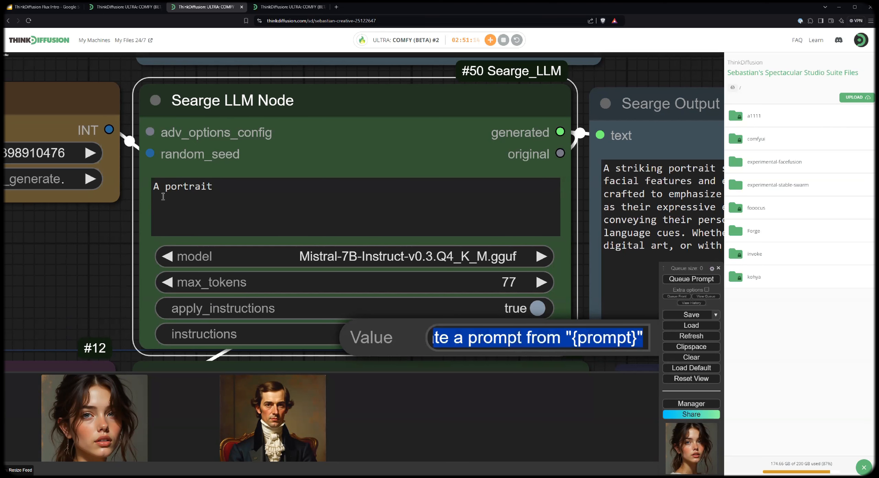
click(116, 246)
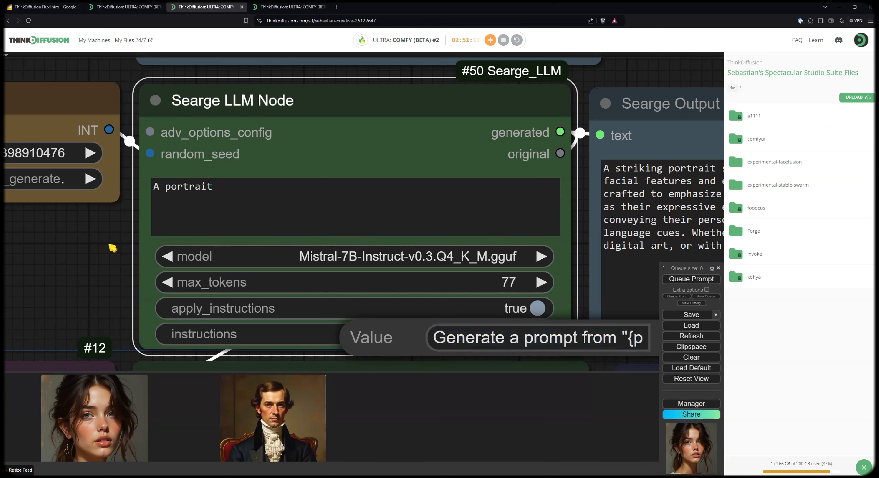
Compare the short "A portrait" input in the Searge LLM Node with the expanded prompt in the Searge Output Node
scroll(110, 247, down, 2)
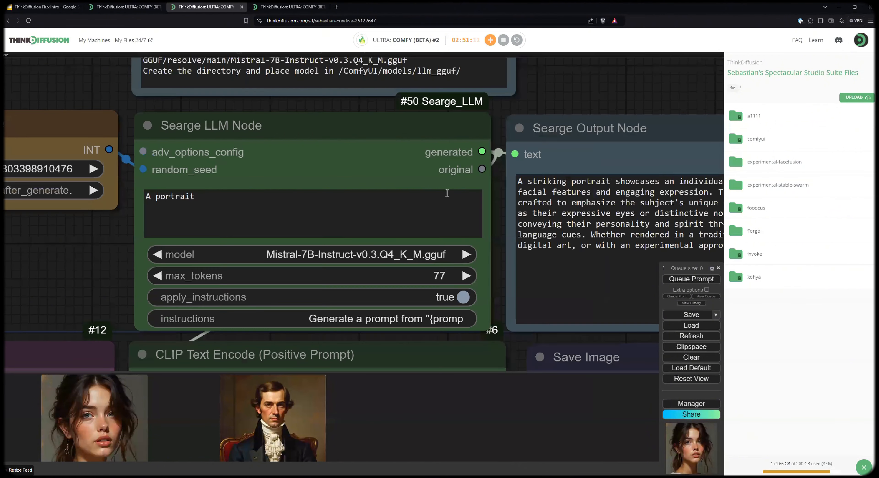
scroll(184, 144, down, 3)
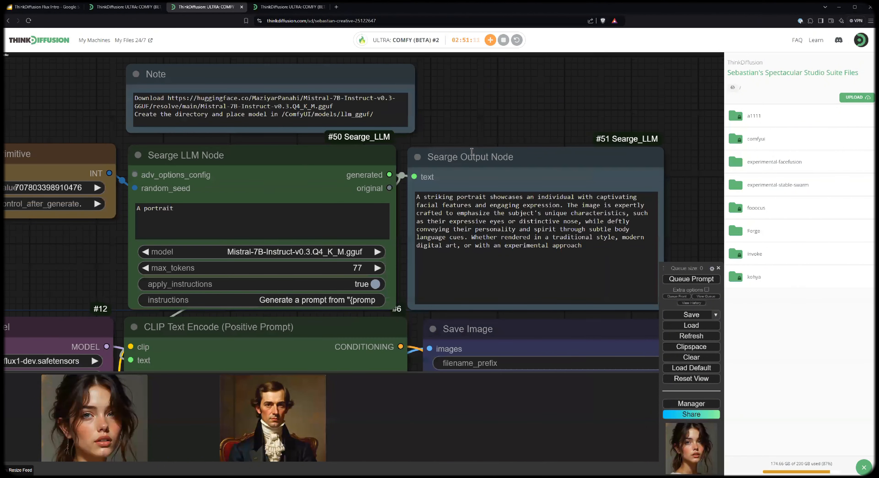
scroll(235, 164, right, 5)
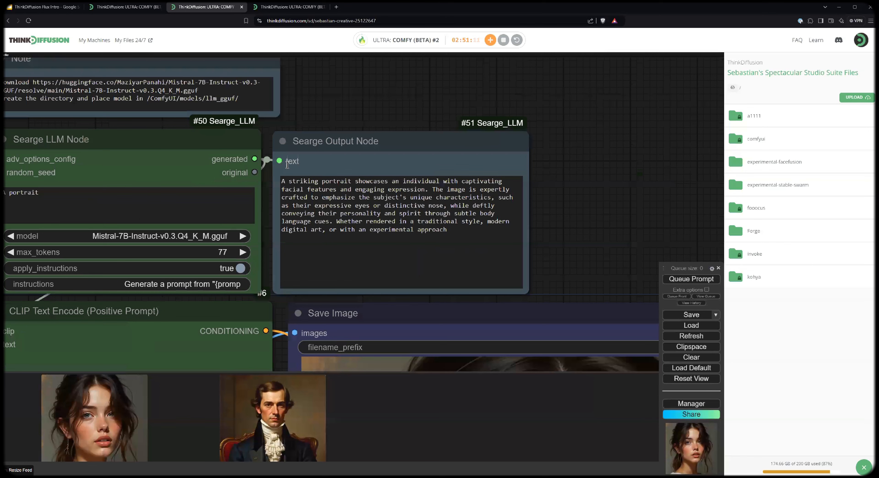
scroll(406, 176, right, 2)
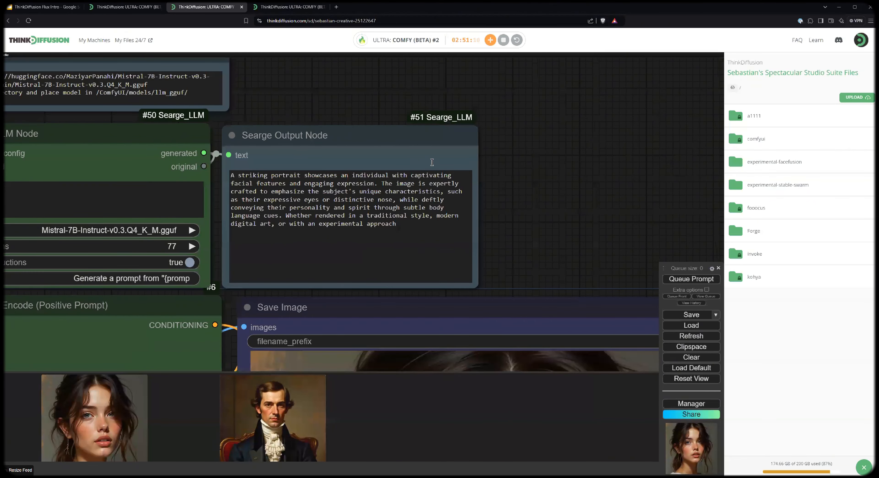
scroll(89, 179, up, 5)
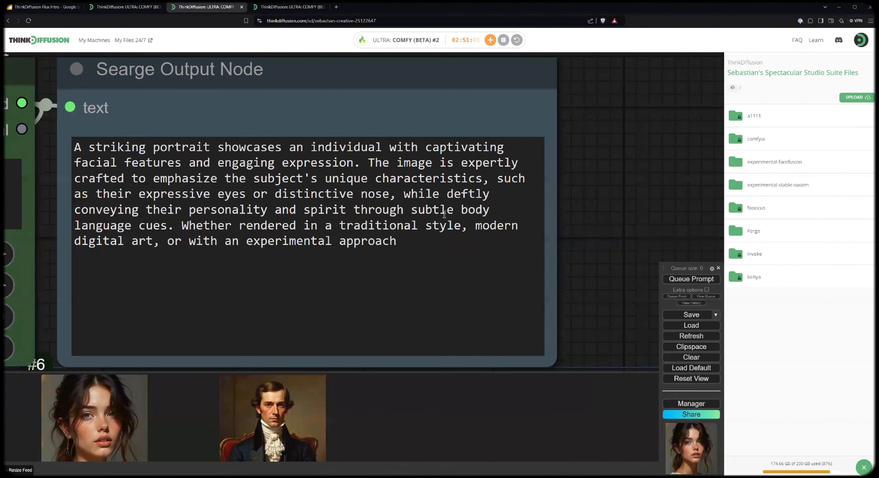
scroll(626, 224, left, 1)
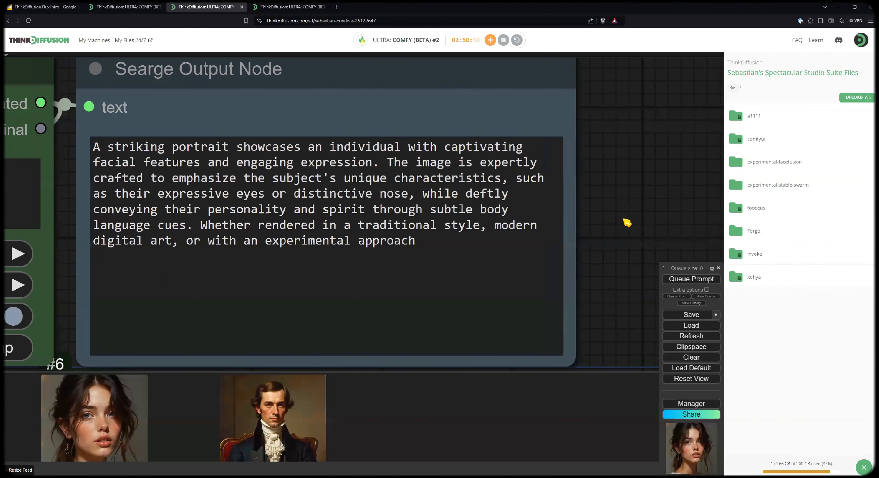
scroll(143, 168, down, 3)
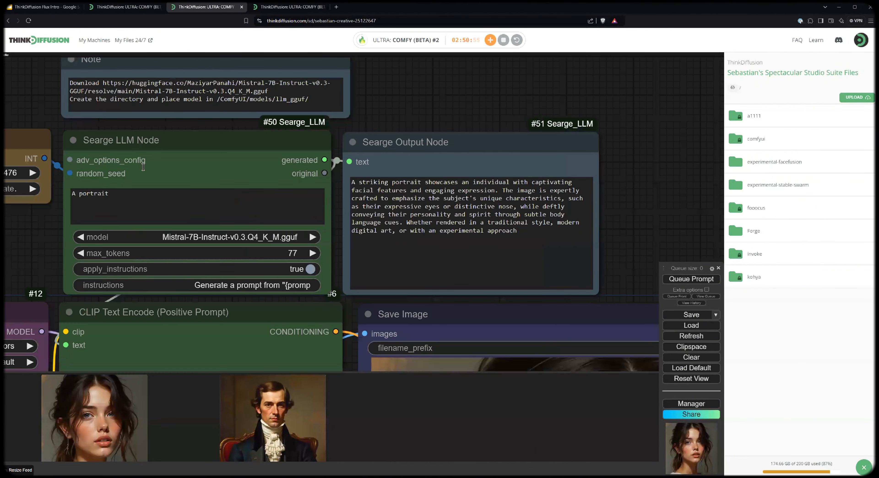
scroll(132, 173, up, 10)
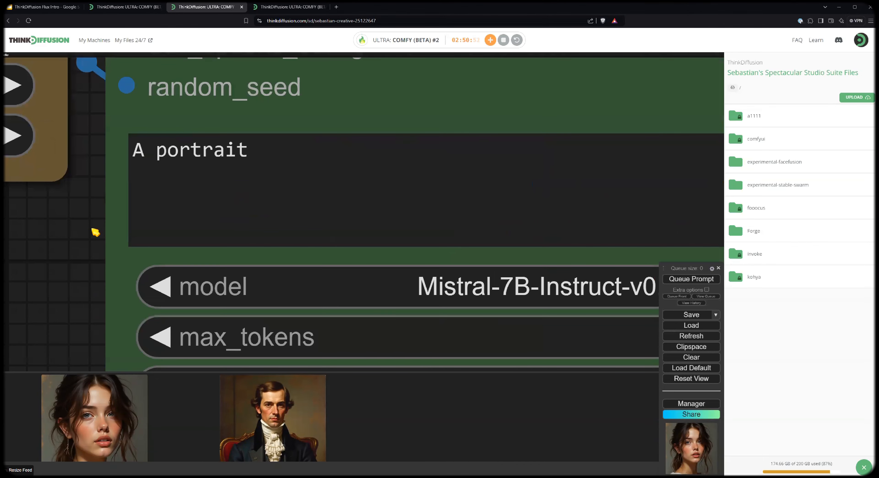
scroll(430, 158, down, 6)
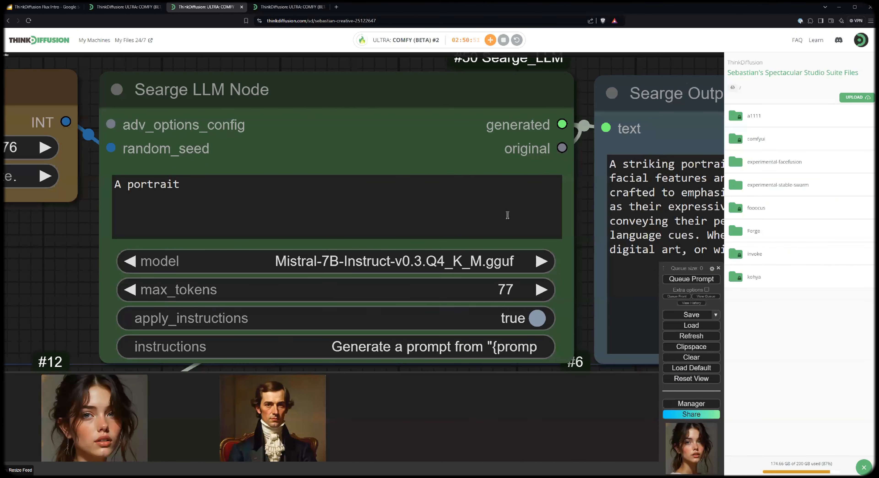
scroll(552, 202, down, 3)
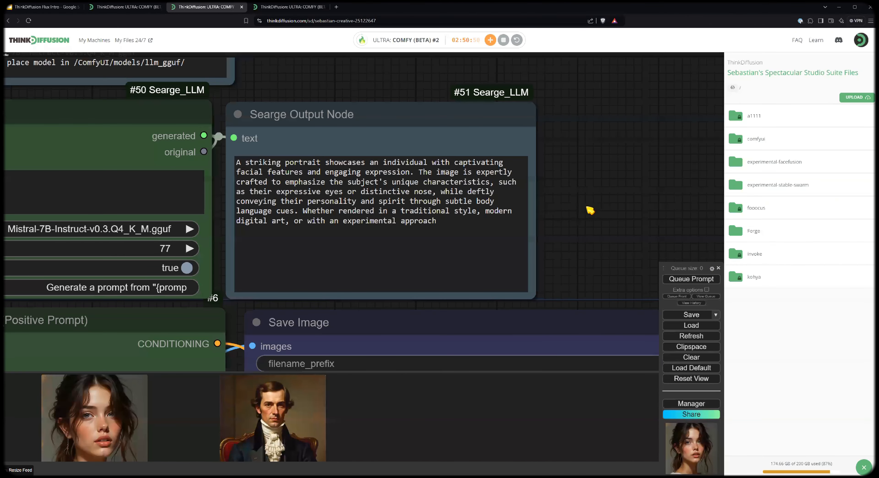
scroll(432, 204, up, 4)
scroll(437, 201, down, 2)
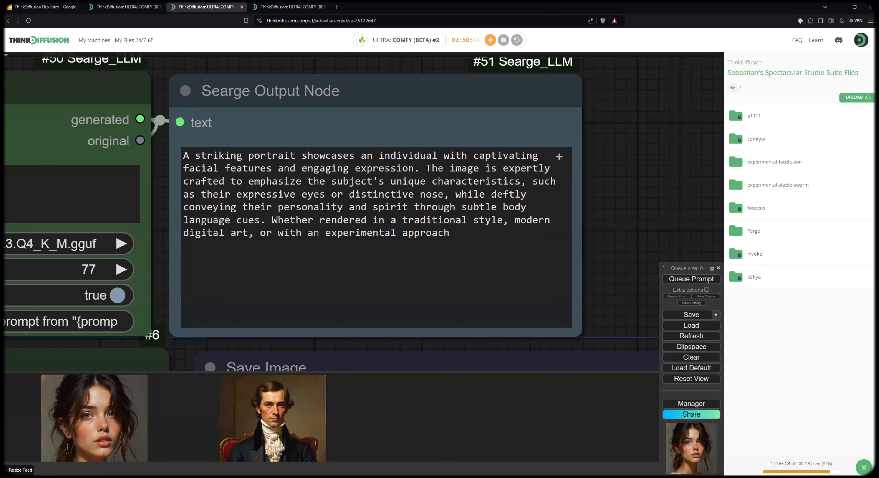
Queue the prompt to generate a new portrait and read the newly generated text in the Searge Output Node
scroll(693, 280, down, 8)
click(688, 279)
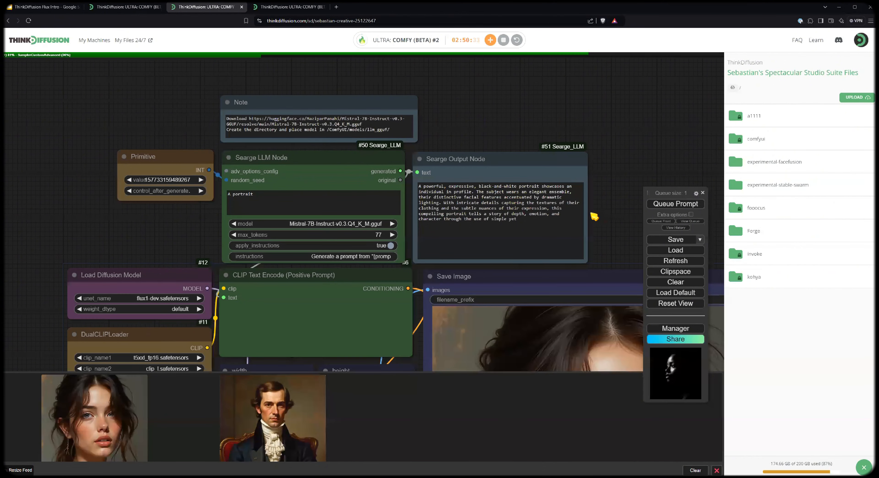
scroll(597, 217, up, 6)
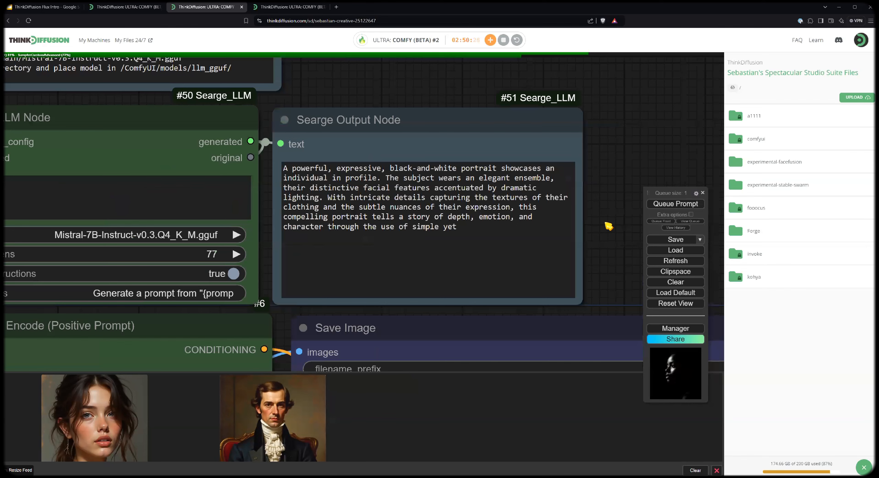
scroll(424, 123, down, 5)
scroll(354, 257, down, 1)
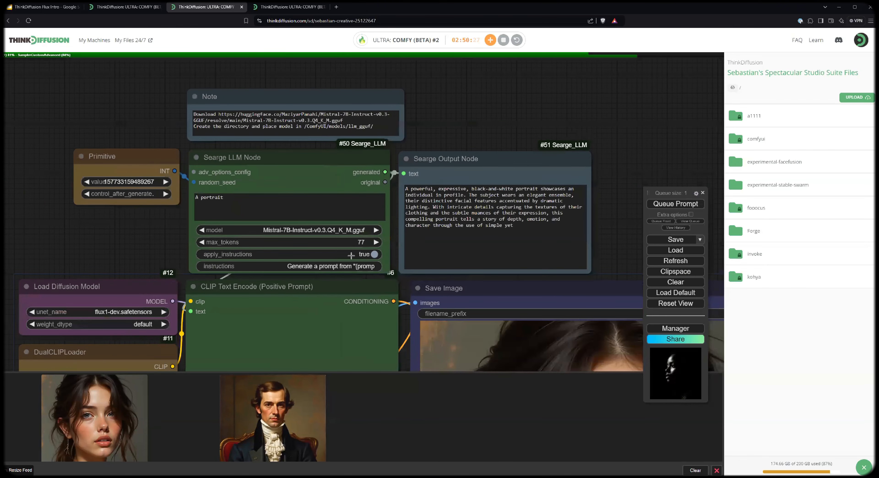
Read the note above the Searge LLM Node for the Mistral model's download link and its target directory
scroll(303, 246, up, 1)
scroll(326, 244, up, 2)
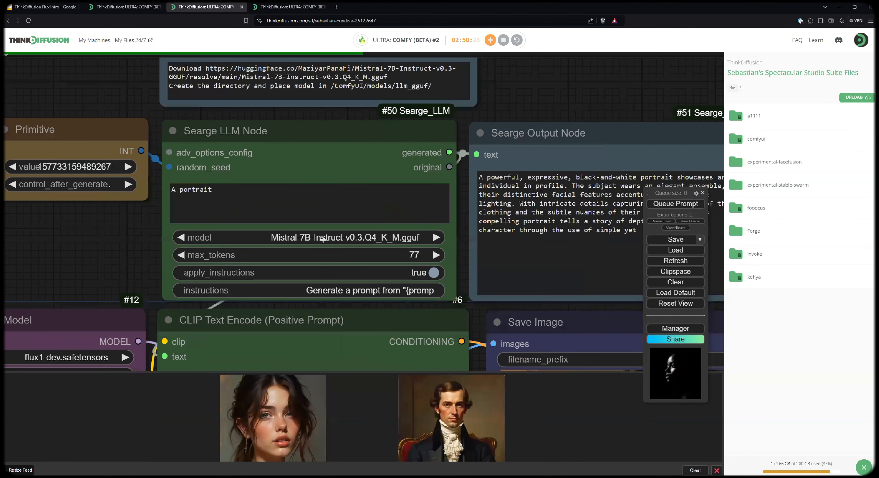
scroll(323, 239, up, 1)
scroll(491, 116, down, 1)
scroll(291, 140, down, 1)
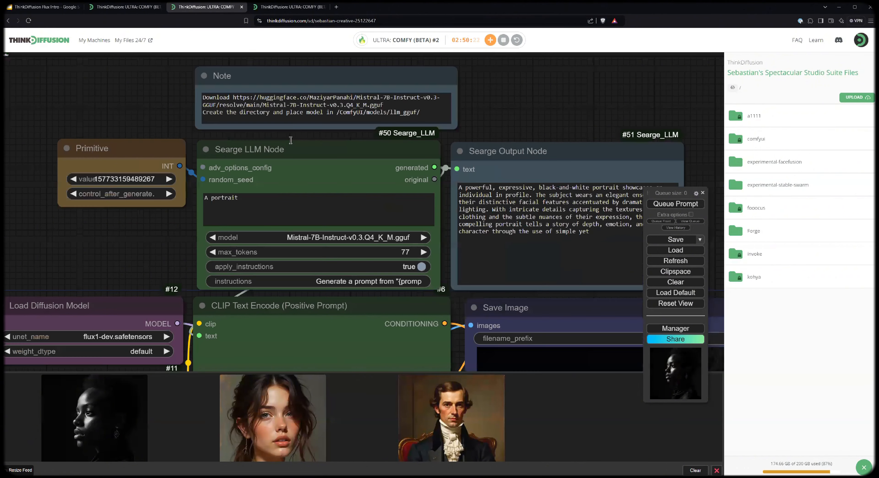
scroll(192, 120, up, 1)
scroll(202, 159, up, 2)
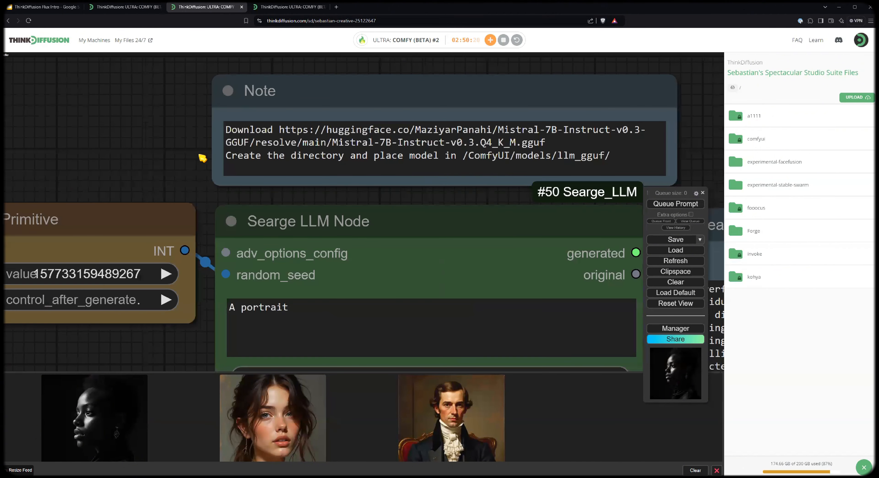
scroll(307, 166, up, 1)
scroll(309, 166, down, 1)
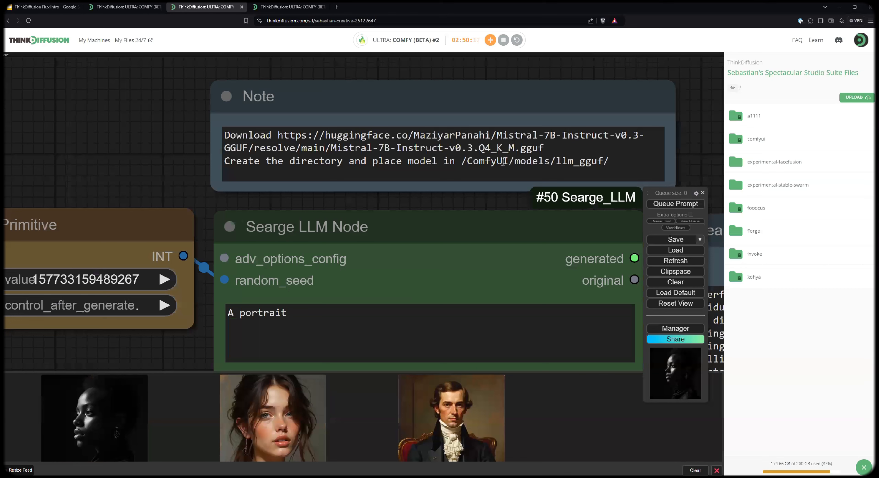
click(462, 161)
shift+click(462, 161)
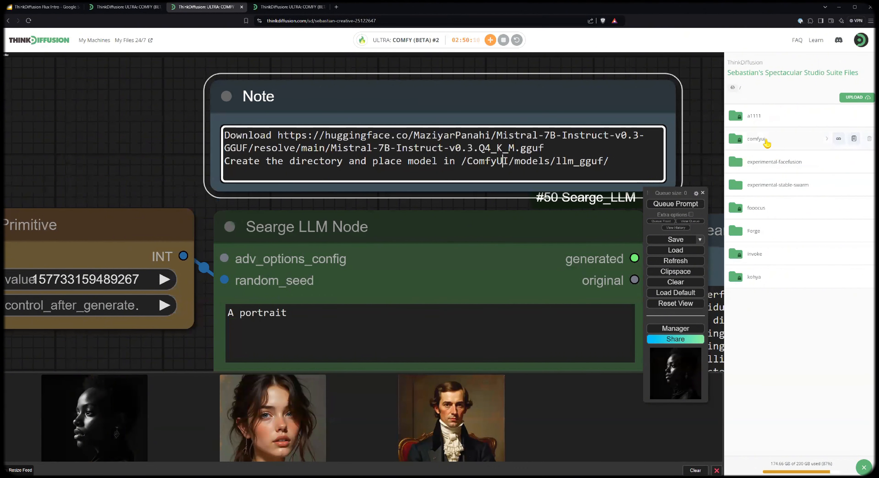
Open the comfyui/models/llm_gguf folder in the machine's file browser
click(764, 140)
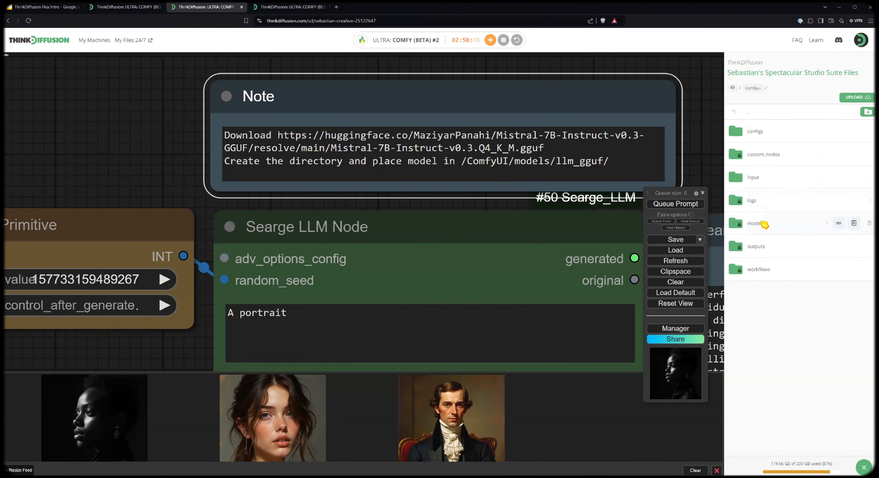
click(765, 224)
scroll(775, 328, down, 1)
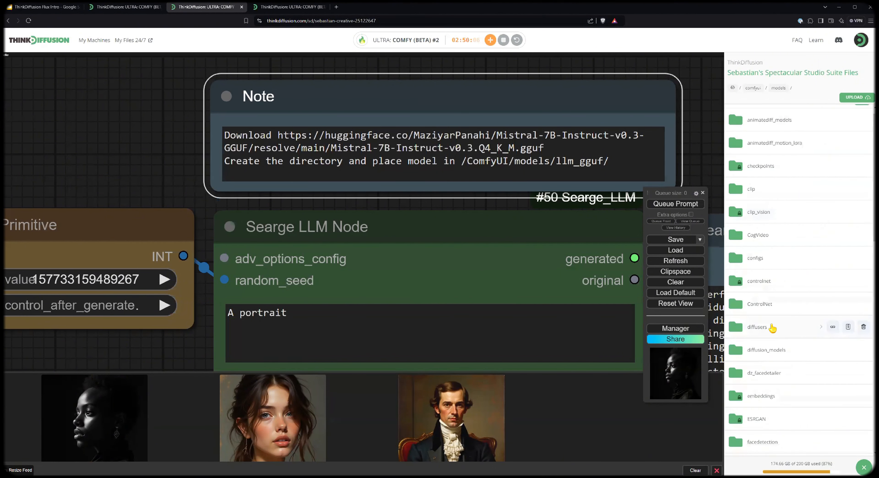
scroll(772, 326, down, 8)
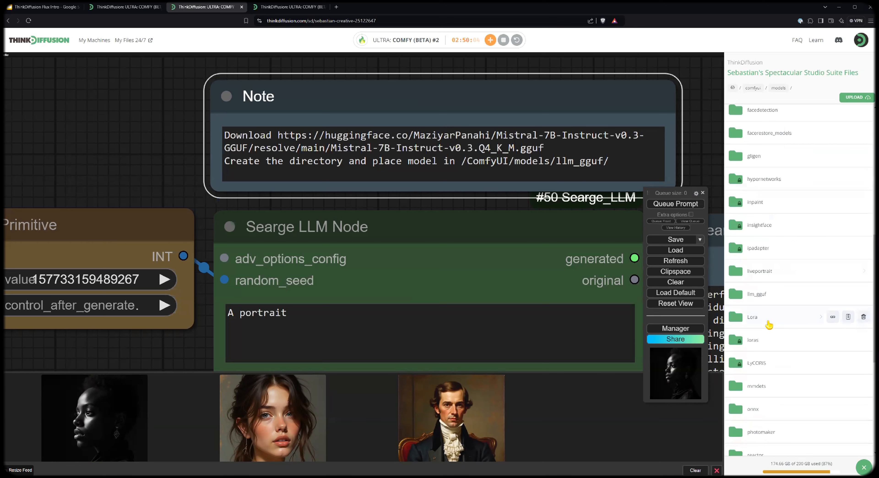
scroll(772, 321, down, 2)
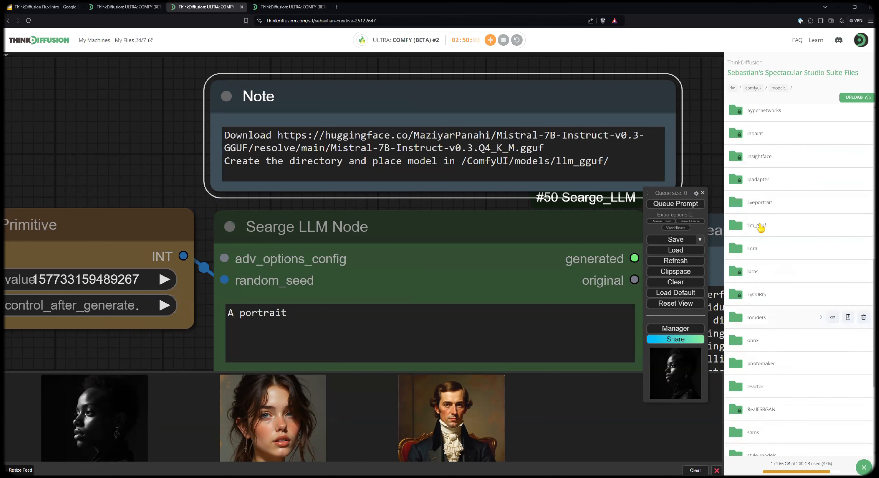
click(761, 226)
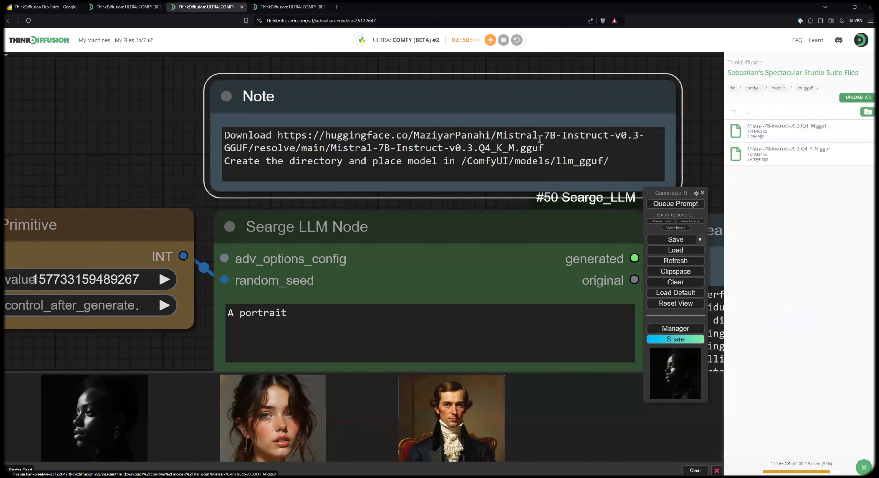
Copy the Mistral-7B-Instruct-v0.3.Q4_K_M.gguf download URL from the note and activate the URL upload field for the llm_gguf folder
click(323, 135)
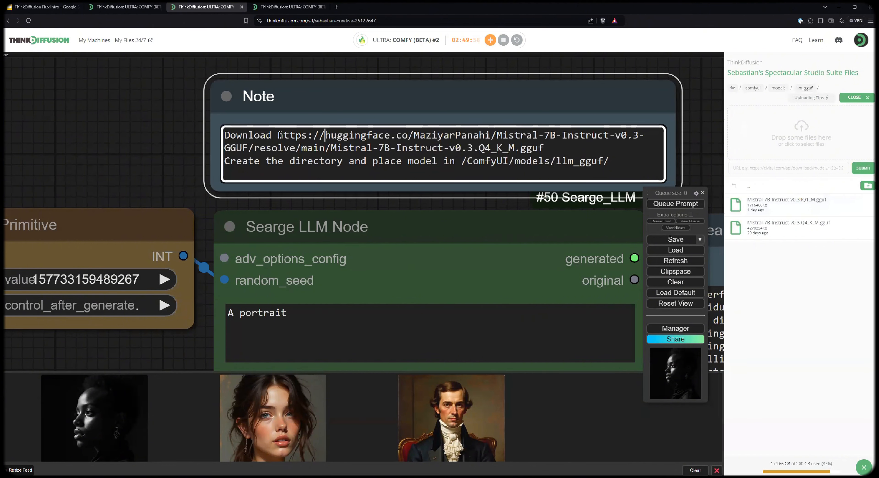
drag(278, 135, 319, 135)
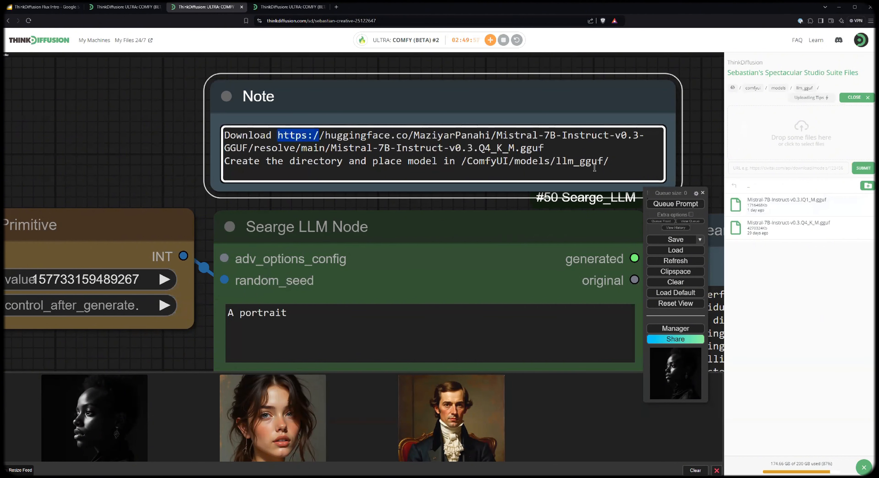
drag(595, 168, 545, 148)
key(ctrl+c)
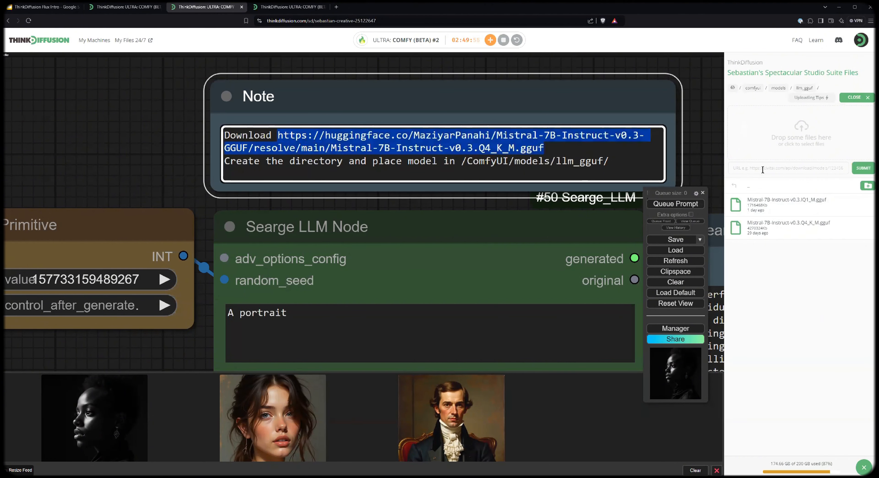
click(763, 169)
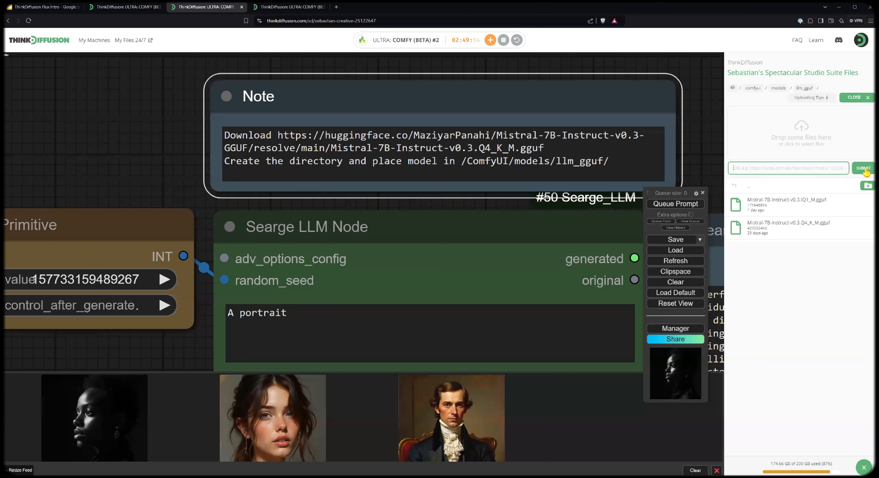
Paste the Mistral model's download URL into the llm_gguf upload field and move the queue panel clear of the nodes
key(ctrl+v)
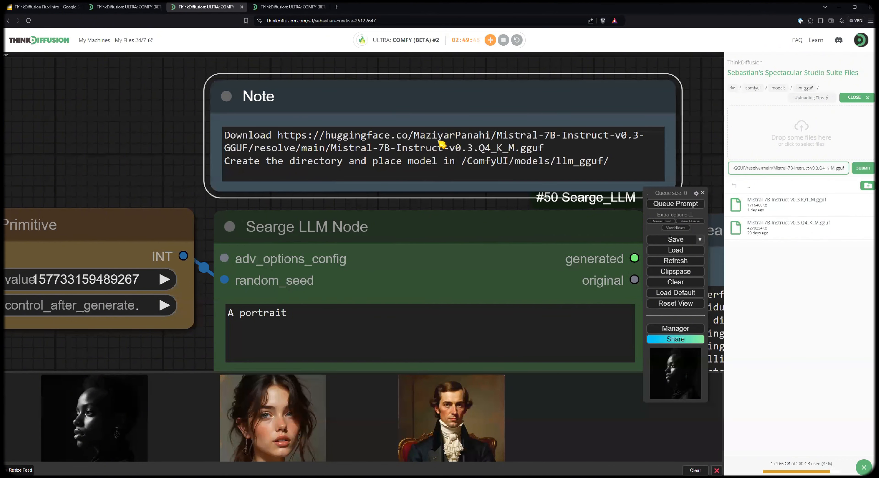
scroll(471, 163, down, 3)
drag(690, 195, 703, 168)
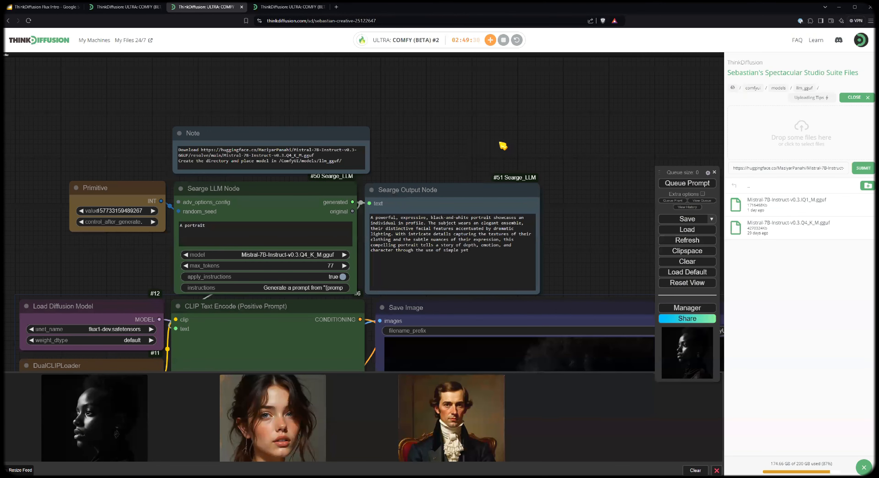
Replace the Searge LLM Node's text with "A cyberpunk city" and queue the prompt
scroll(502, 115, down, 3)
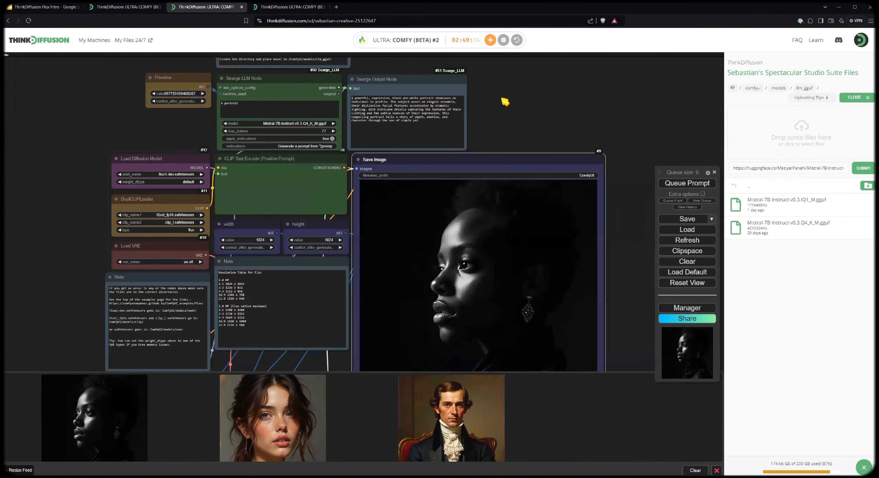
scroll(545, 225, down, 2)
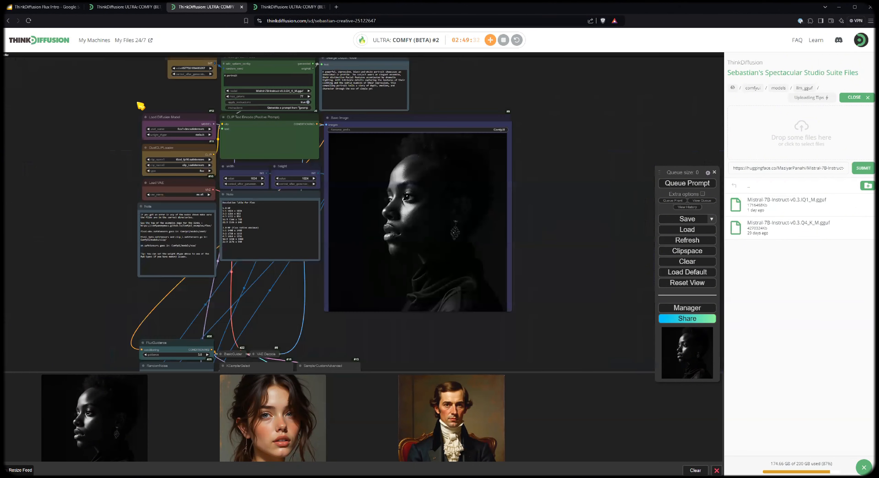
scroll(200, 86, up, 3)
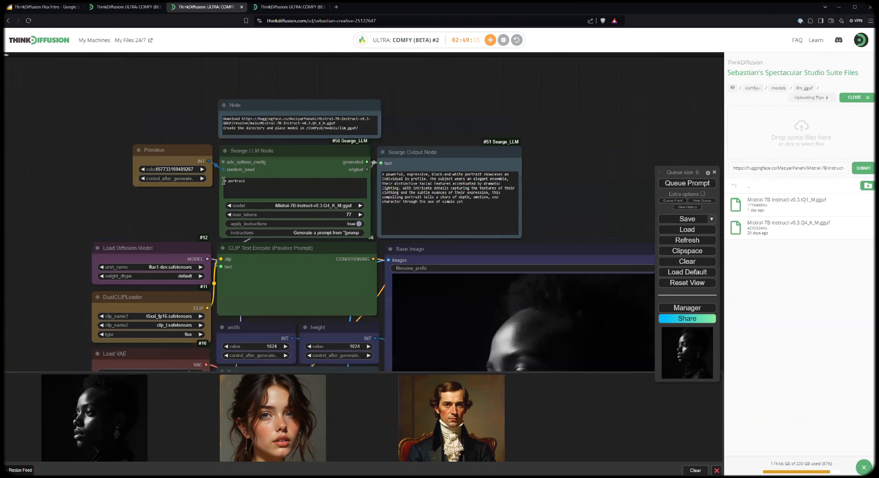
scroll(196, 199, up, 6)
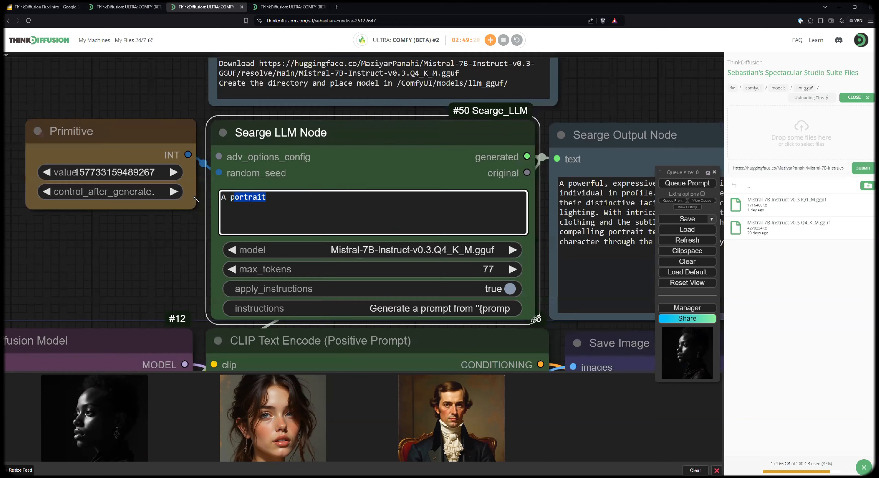
key(ctrl+a)
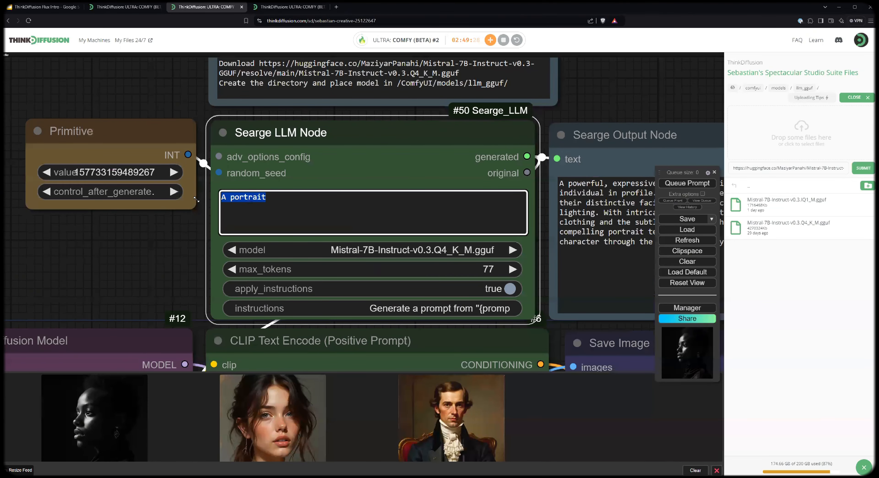
text(A cyberpunk city)
key(ctrl+Return)
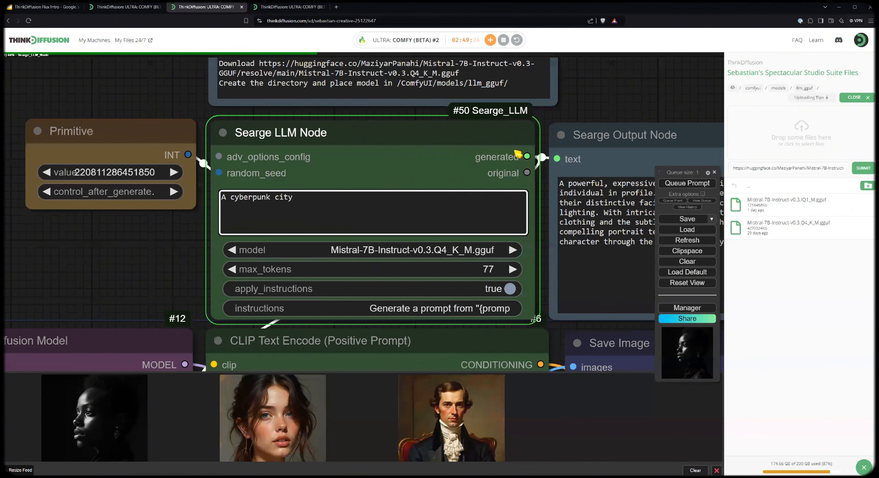
Read the expanded cyberpunk city prompt in the Searge Output Node
scroll(495, 170, down, 1)
scroll(495, 174, down, 5)
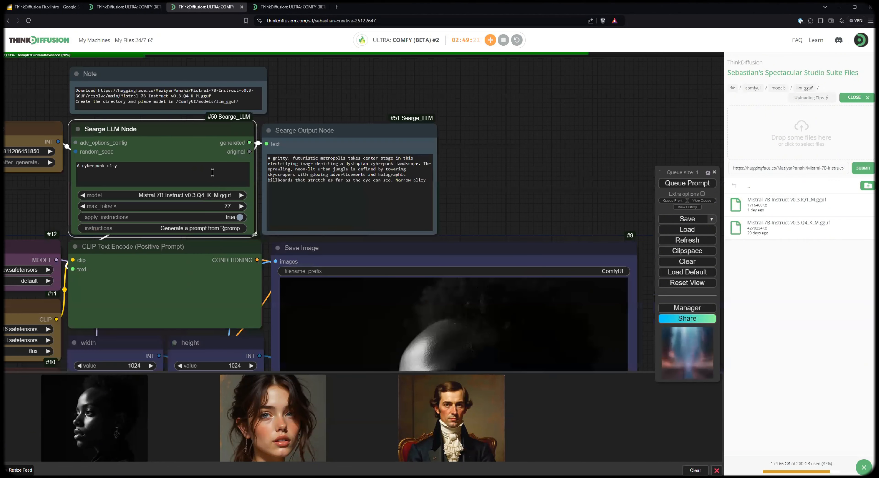
scroll(294, 172, up, 5)
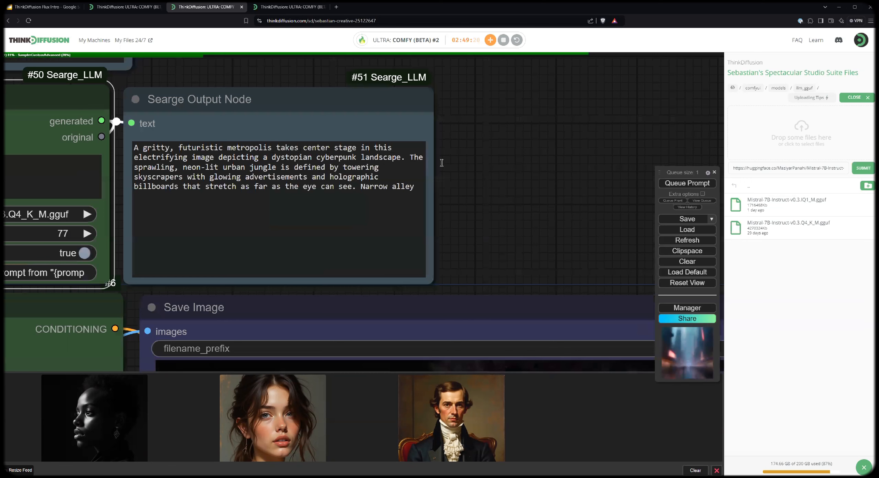
scroll(203, 184, up, 4)
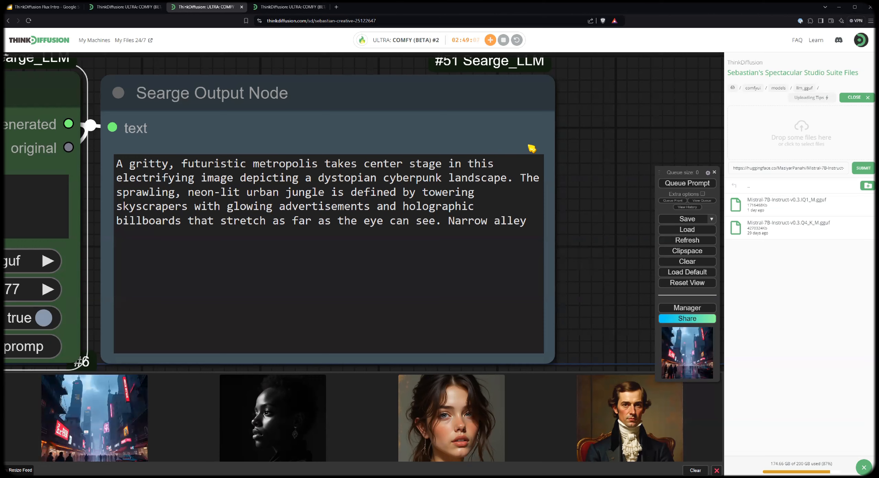
Examine the generated cyberpunk city image in the Save Image node alongside the whole LLM workflow
scroll(529, 145, down, 7)
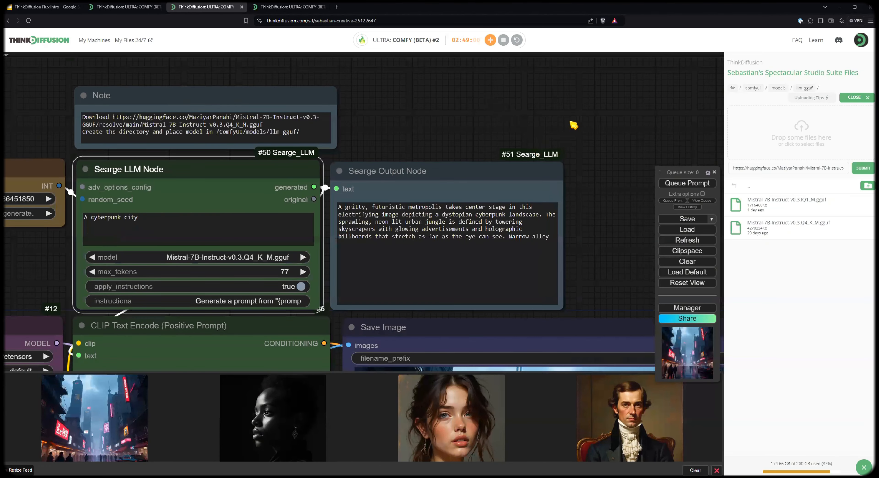
scroll(574, 126, down, 2)
scroll(574, 125, down, 4)
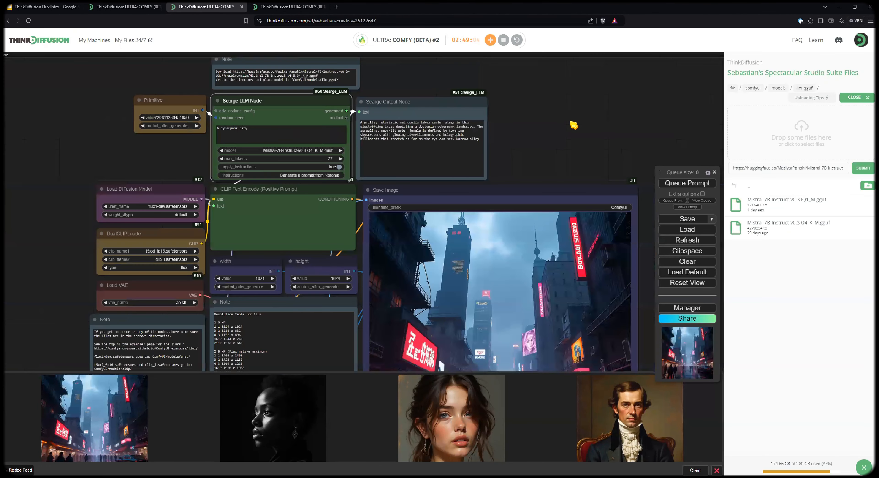
scroll(574, 125, down, 2)
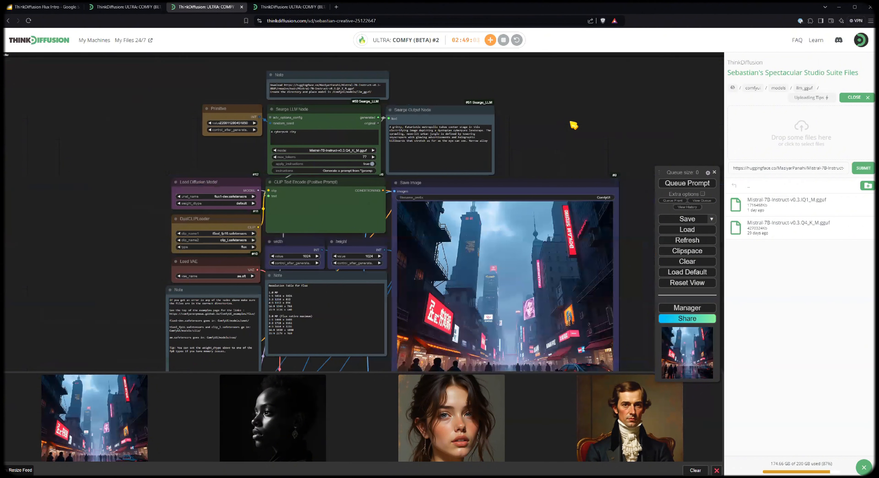
scroll(574, 125, down, 3)
scroll(574, 126, right, 3)
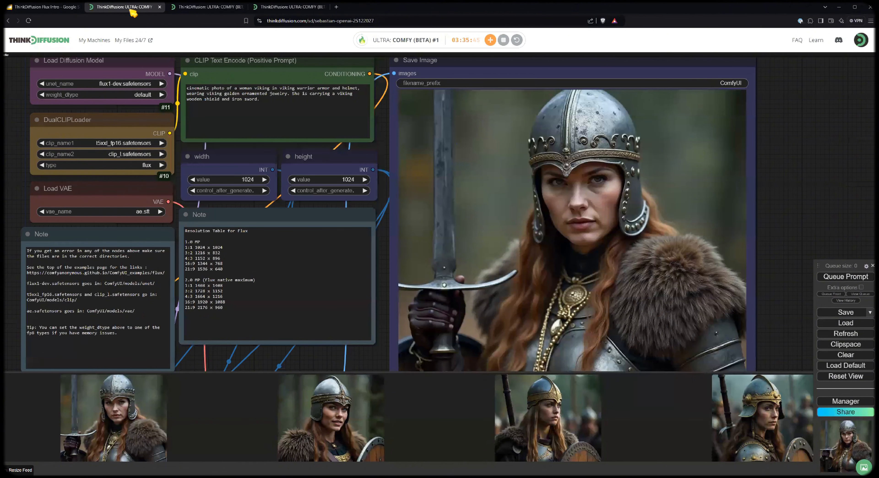
Compare the LLM workflow with the basic Flux workflow on COMFY (BETA) #1 and read its Flux resolution table note
key(ctrl+Tab)
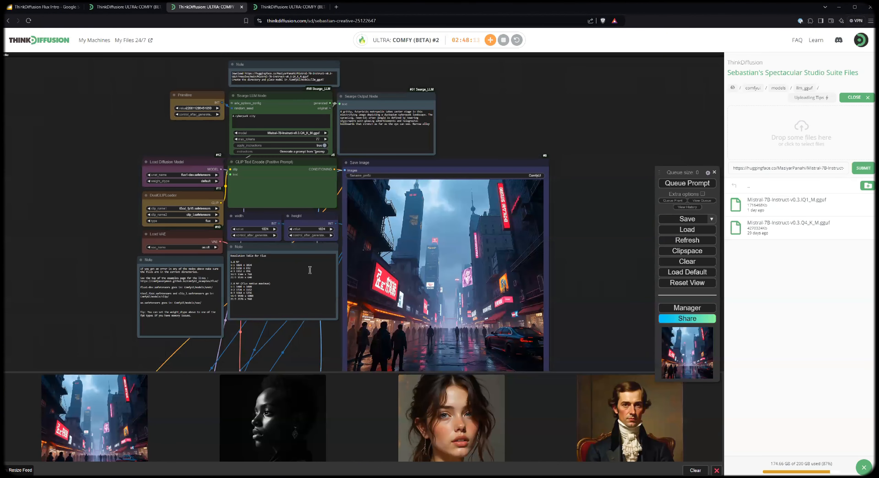
key(ctrl+shift+Tab)
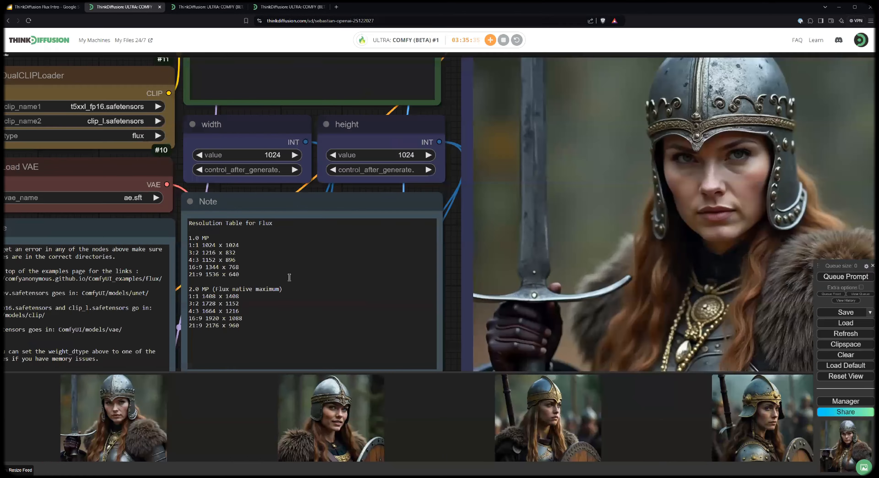
scroll(181, 256, up, 6)
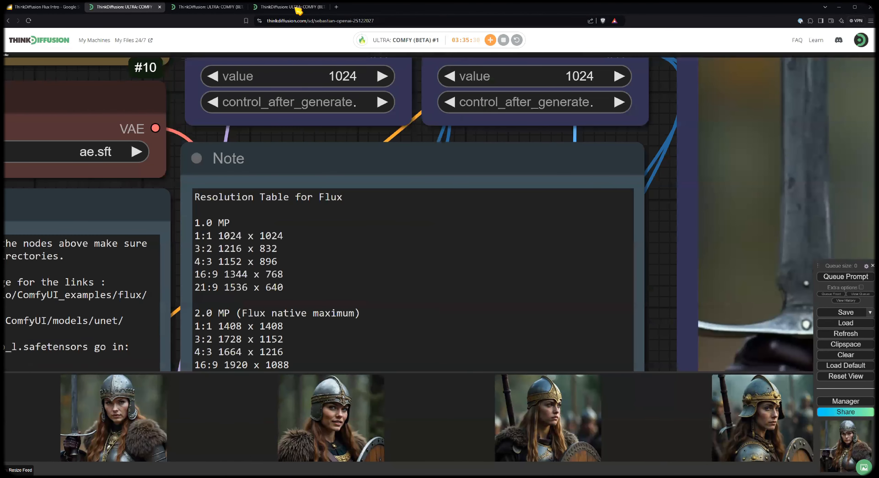
scroll(441, 99, down, 6)
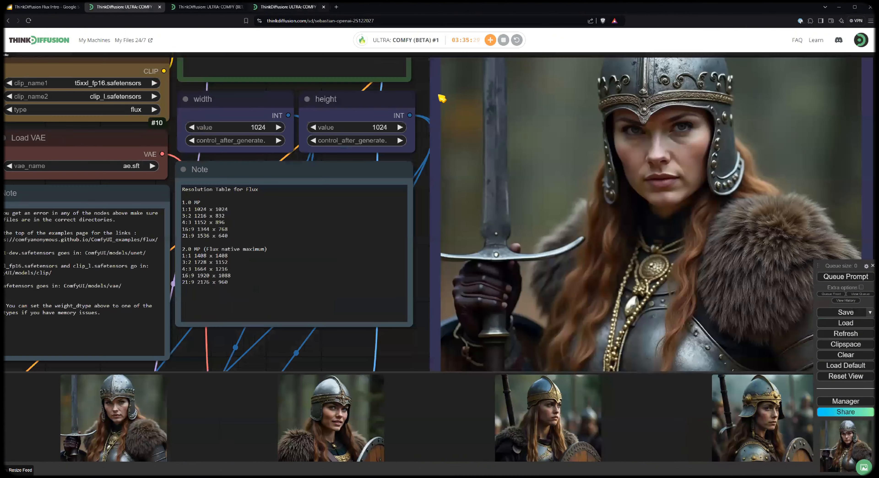
Switch to the COMFY (BETA) #3 machine and examine its Flux workflow from the model loaders to the upscaler nodes
key(ctrl+4)
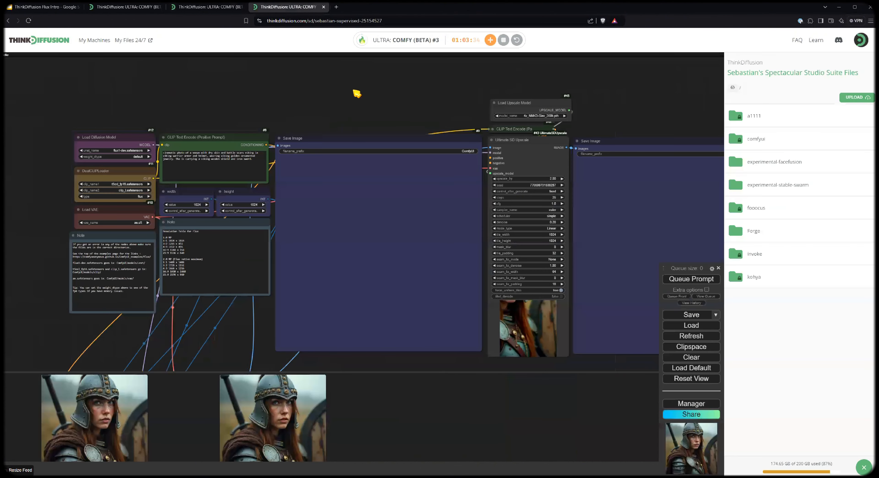
scroll(396, 67, down, 3)
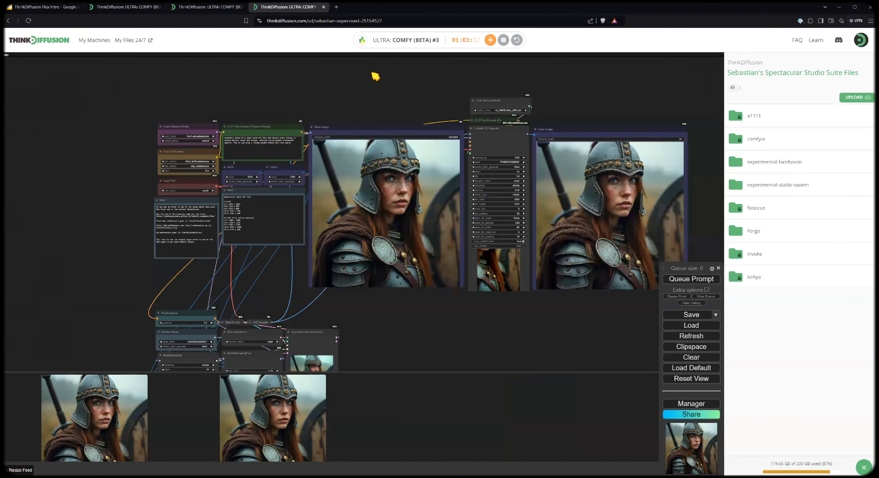
scroll(485, 75, up, 5)
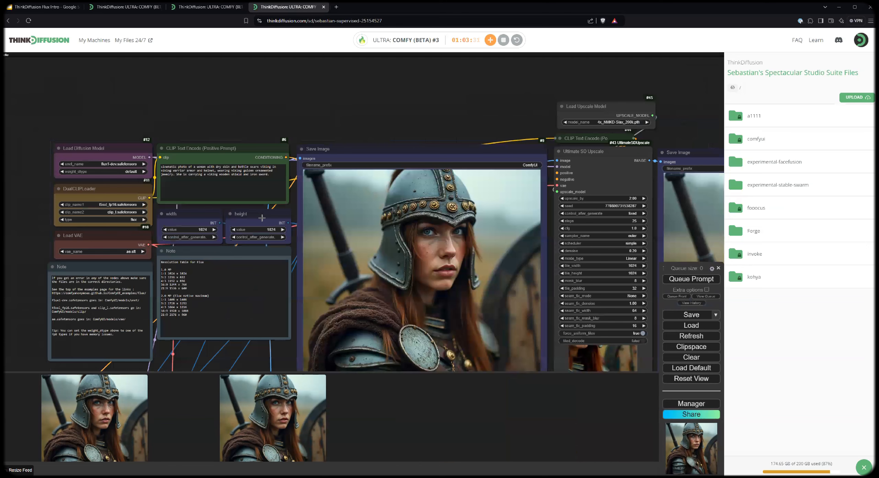
drag(226, 144, 394, 94)
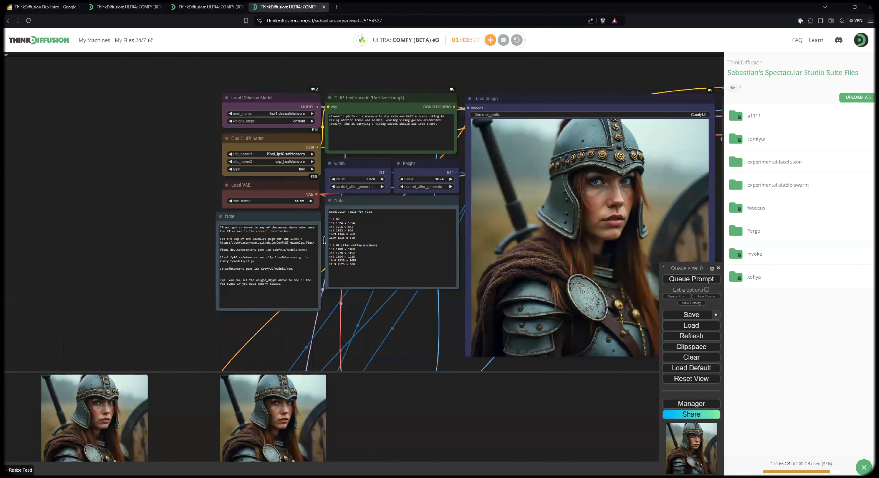
drag(664, 79, 671, 79)
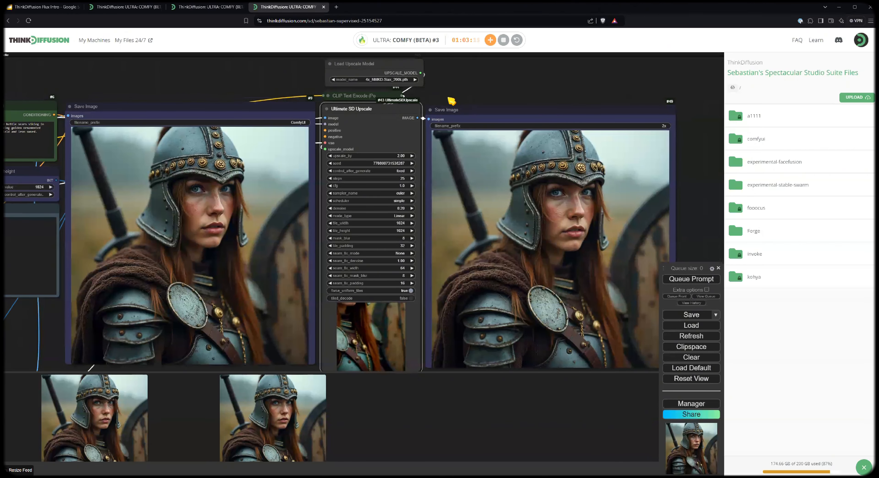
Inspect the Load Upscale Model node and open its list of available upscale models
scroll(382, 125, up, 5)
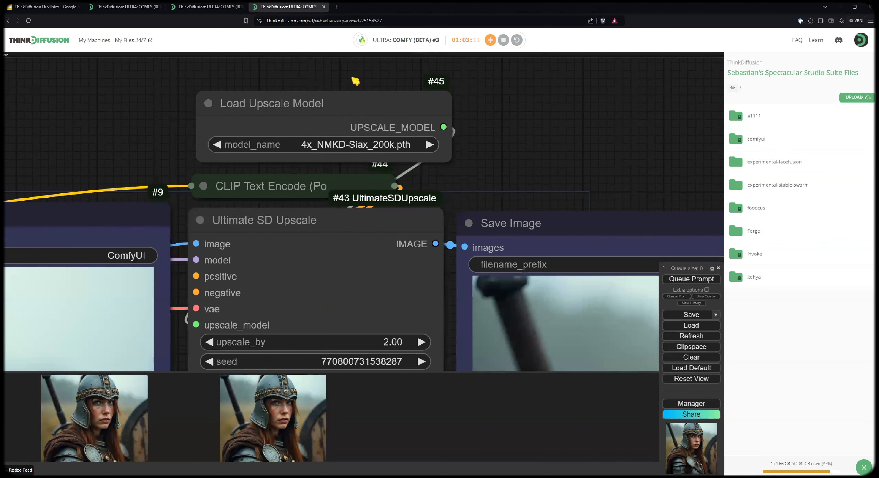
scroll(352, 85, up, 2)
scroll(419, 157, down, 1)
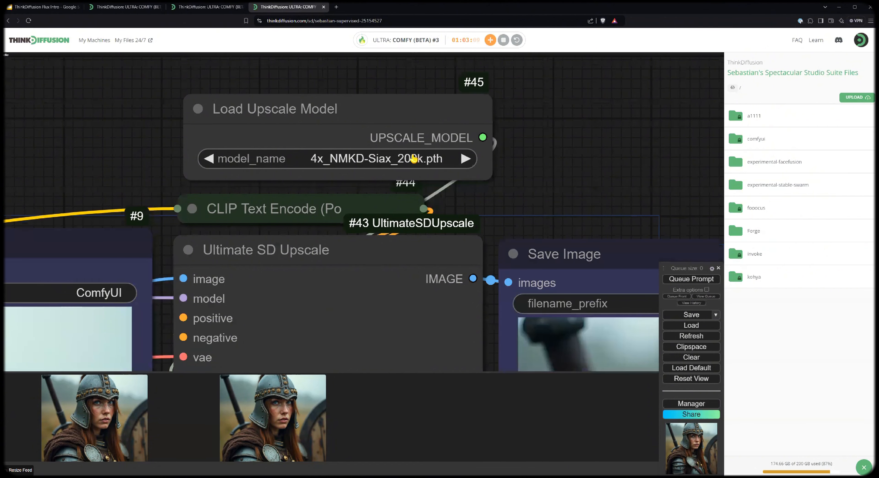
scroll(413, 158, down, 1)
click(413, 158)
Search the ComfyUI Manager's model installer for "siax" and close the manager without installing anything
drag(698, 271, 531, 151)
click(530, 284)
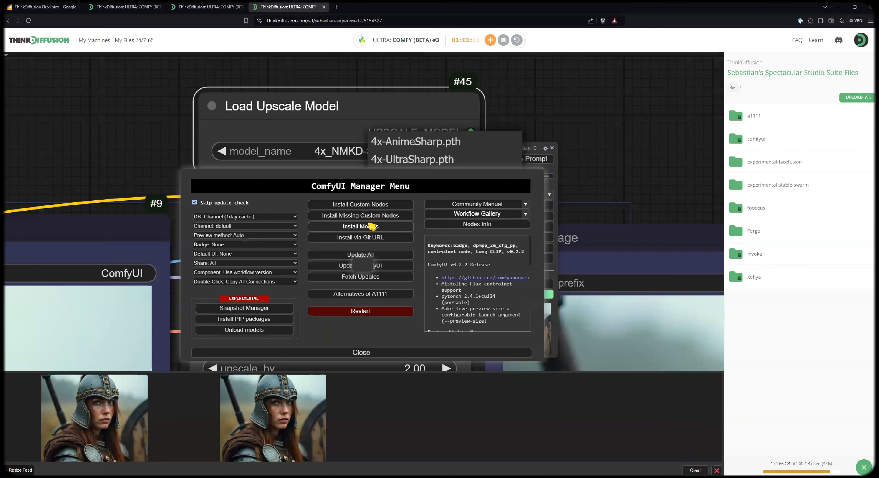
click(367, 227)
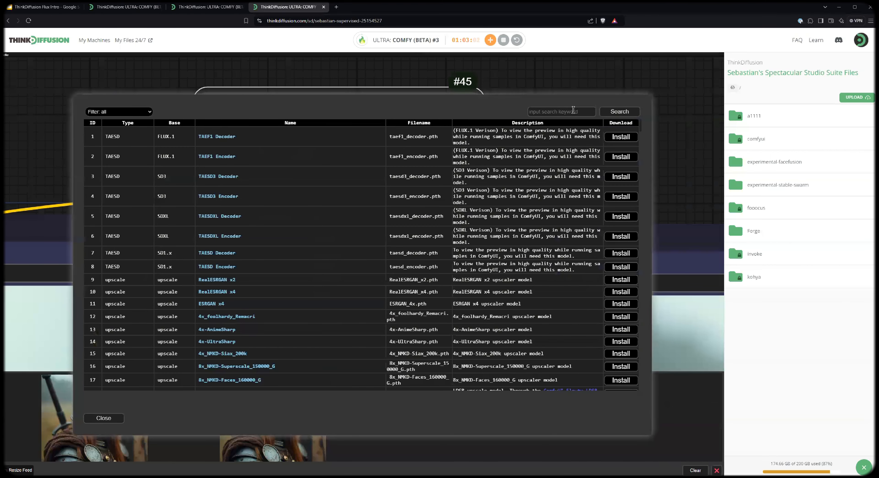
click(572, 112)
text(siax)
key(Return)
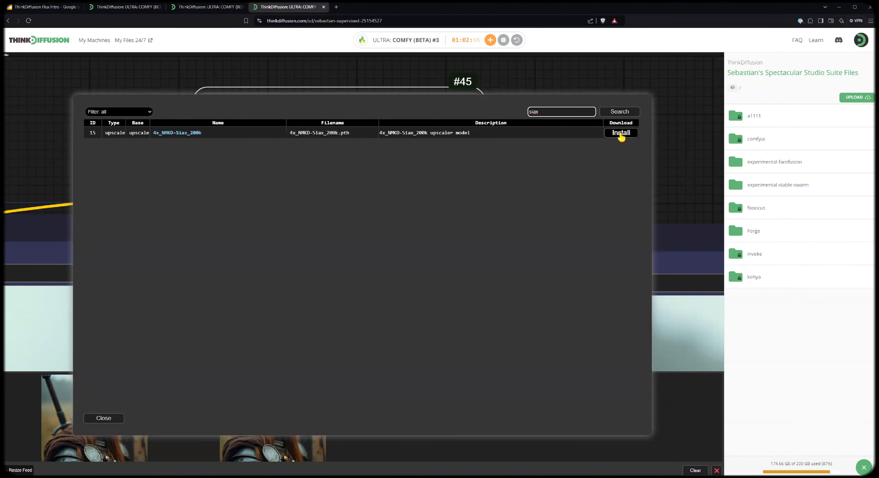
click(106, 420)
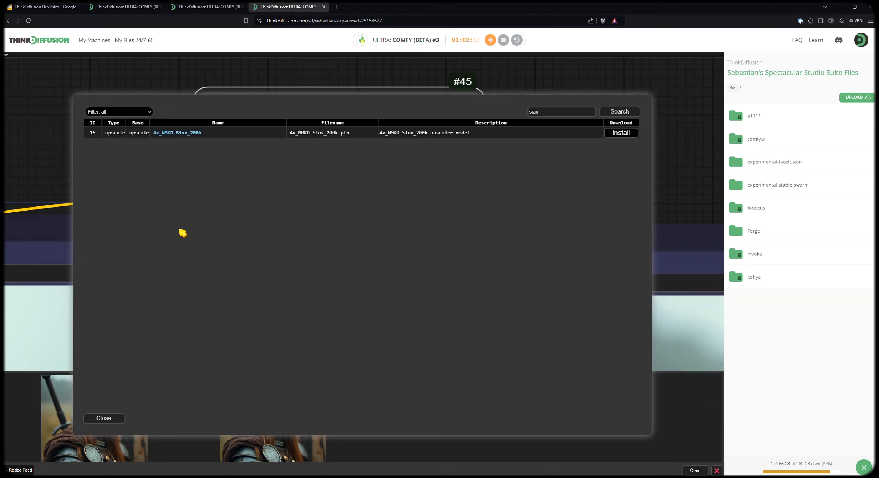
key(Escape)
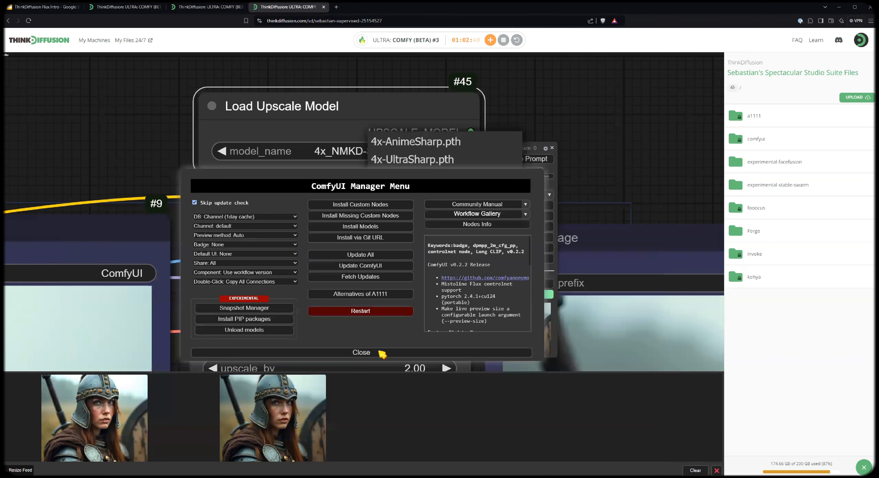
key(Escape)
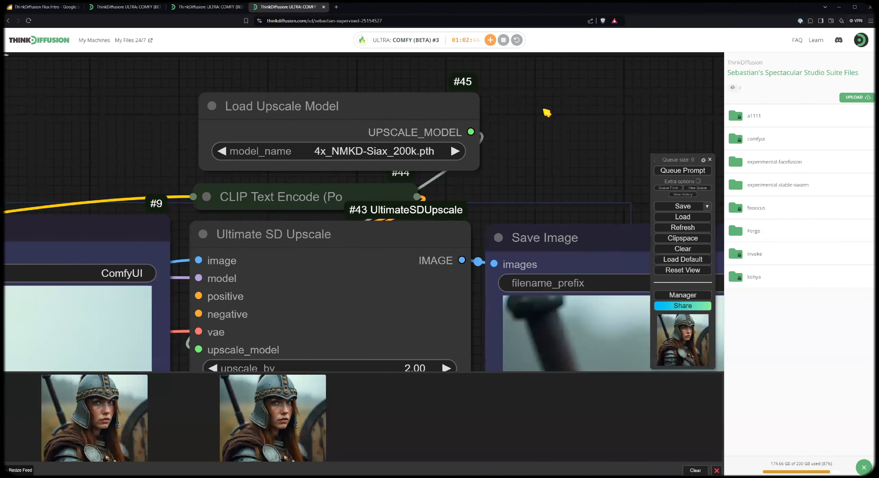
Examine the Ultimate SD Upscale node's settings between the original and upscaled Save Image nodes
scroll(551, 156, down, 5)
scroll(311, 177, down, 3)
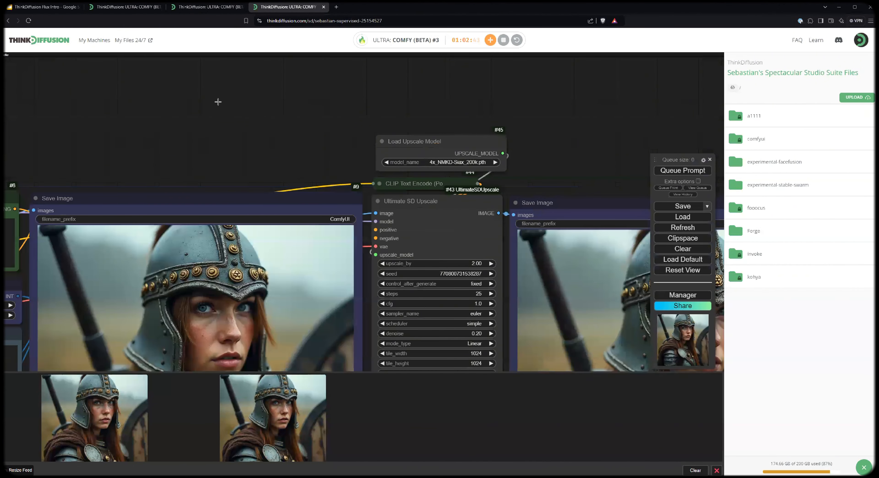
scroll(253, 194, down, 1)
scroll(257, 197, down, 3)
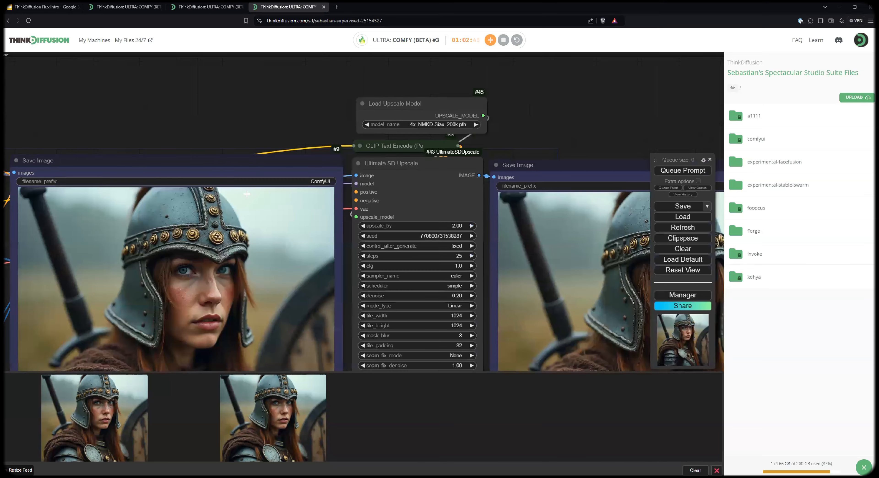
scroll(232, 175, down, 3)
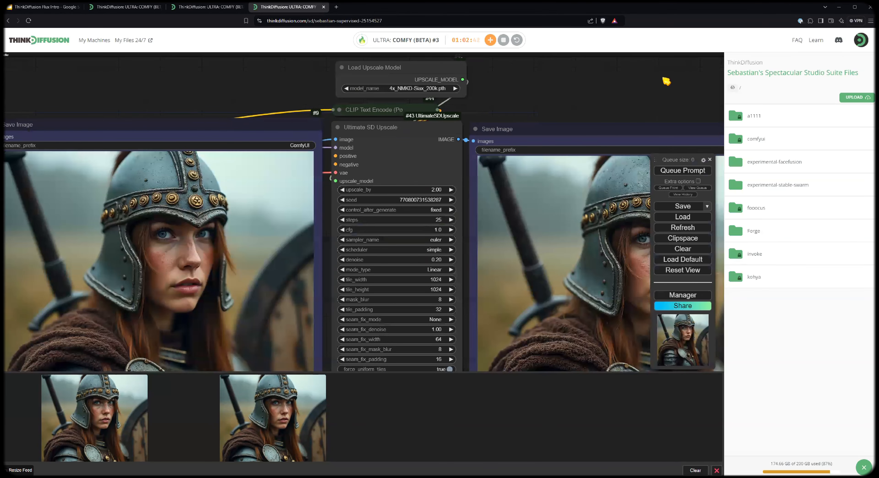
Examine the Ultimate SD Upscale node's upscale factor, steps, cfg, sampler, scheduler and denoise settings up close
scroll(666, 82, down, 4)
scroll(641, 97, up, 1)
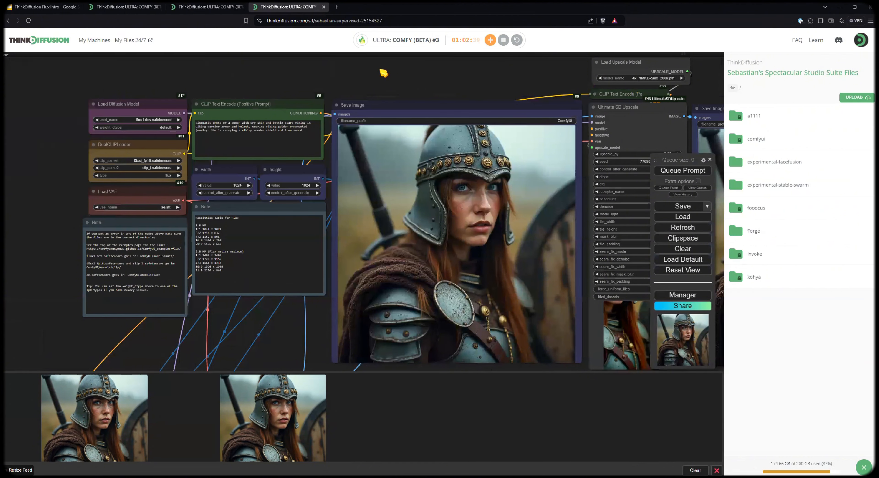
scroll(538, 75, up, 2)
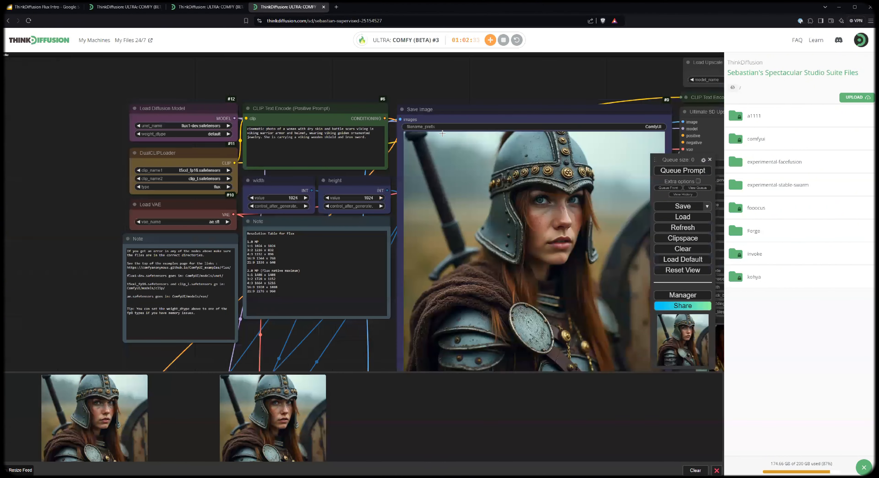
drag(436, 133, 178, 112)
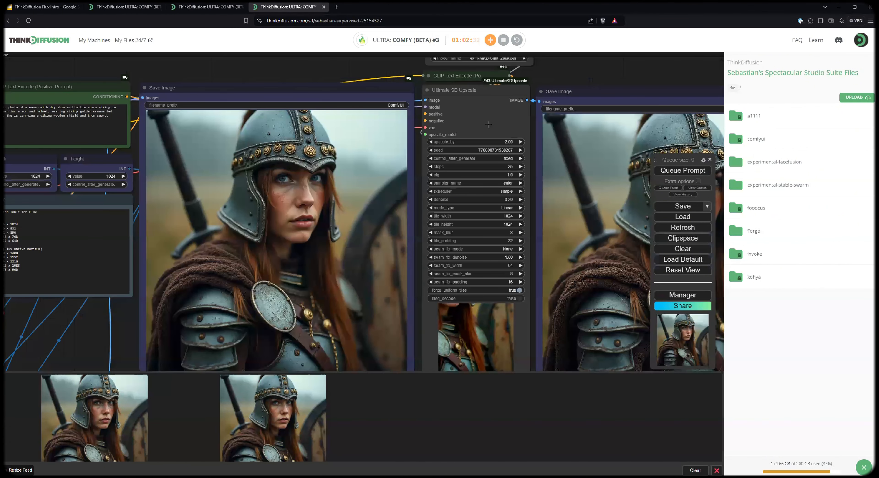
scroll(482, 124, right, 3)
scroll(482, 124, up, 13)
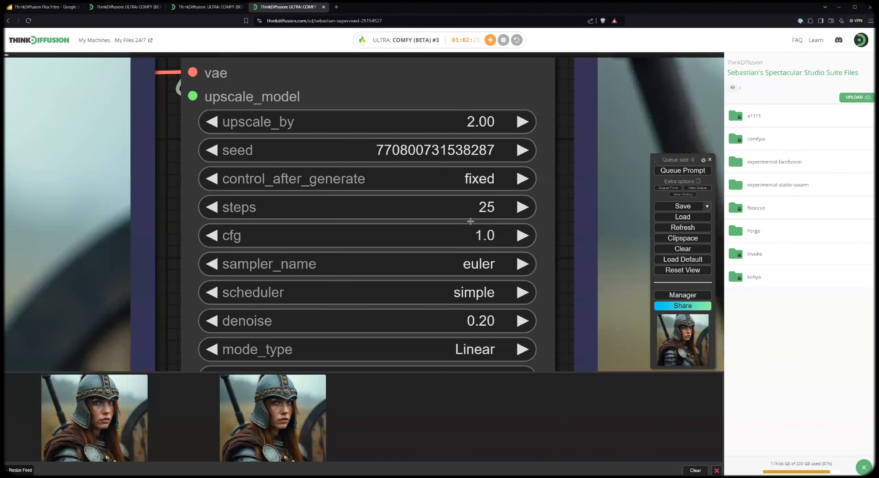
scroll(470, 221, down, 5)
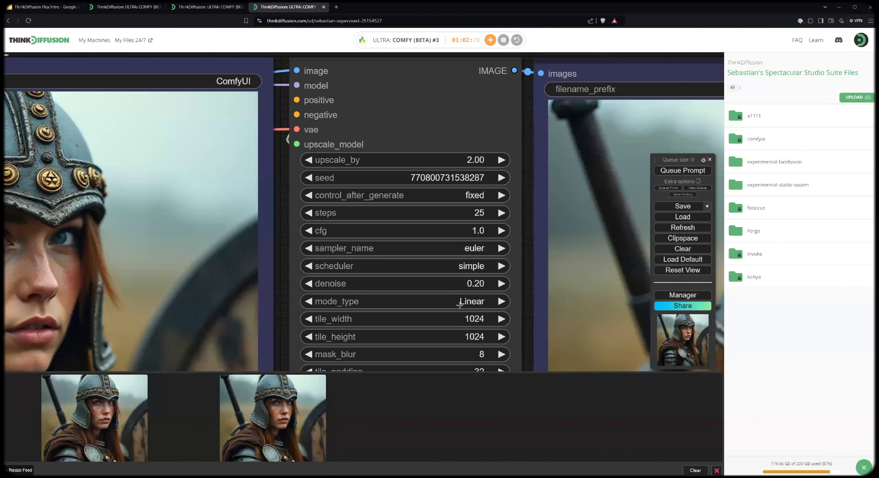
scroll(446, 307, down, 3)
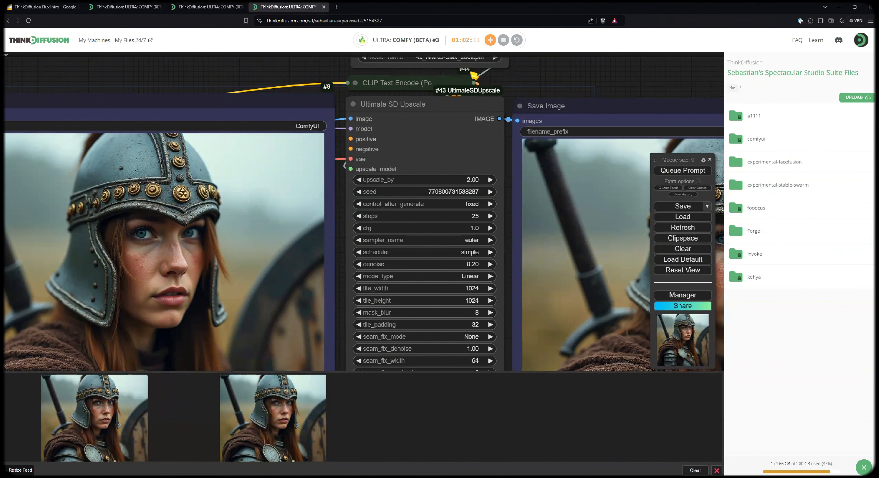
Examine the Ultimate SD Upscale node's tile and seam-fix settings and its preview image
scroll(474, 75, down, 5)
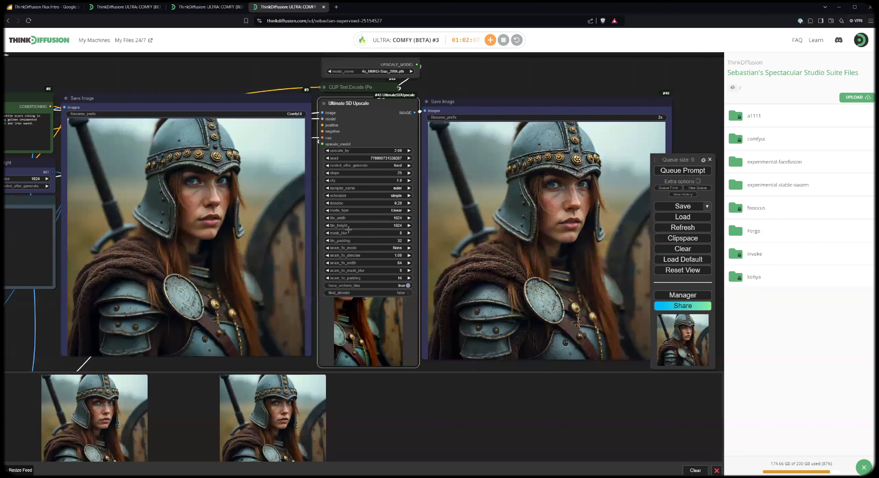
scroll(349, 229, down, 2)
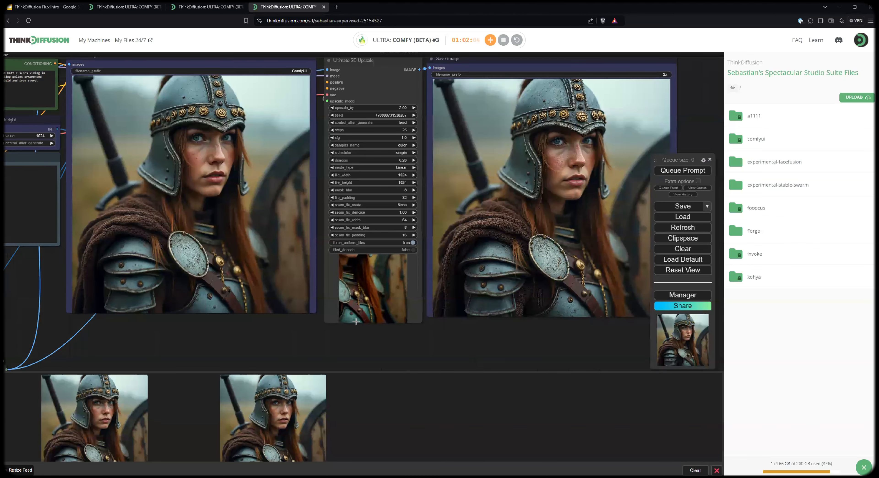
scroll(342, 299, up, 5)
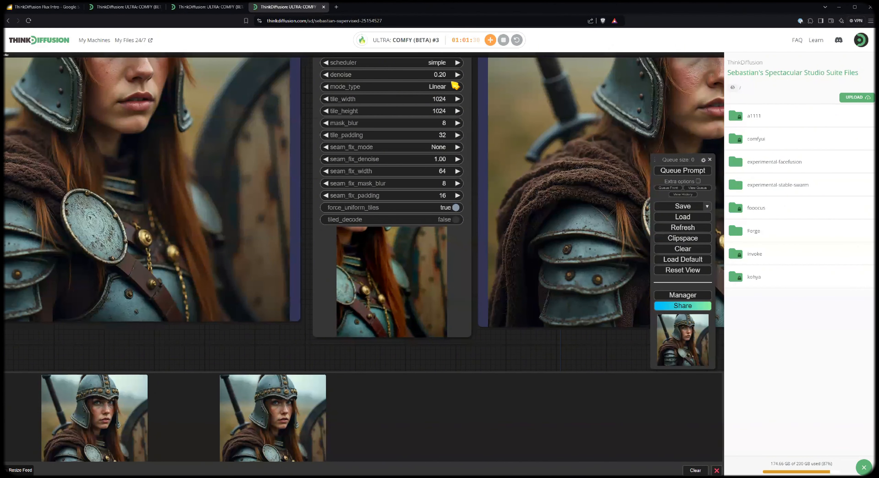
scroll(294, 104, down, 3)
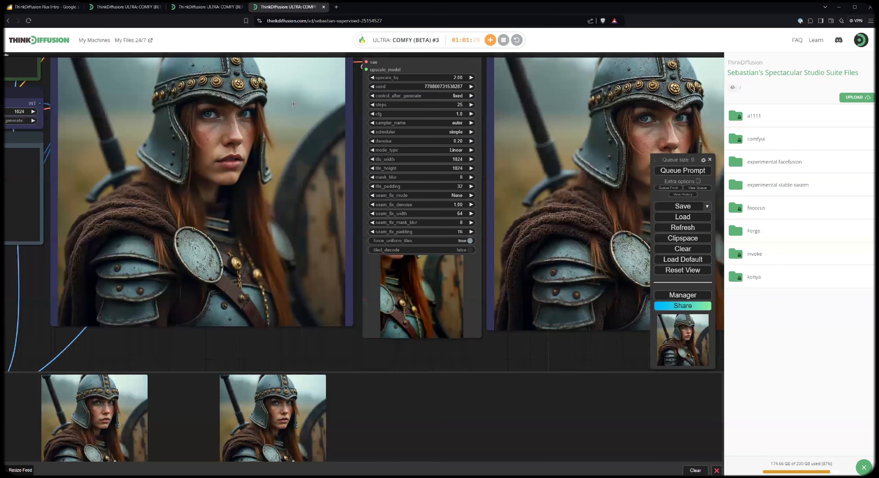
scroll(425, 75, down, 4)
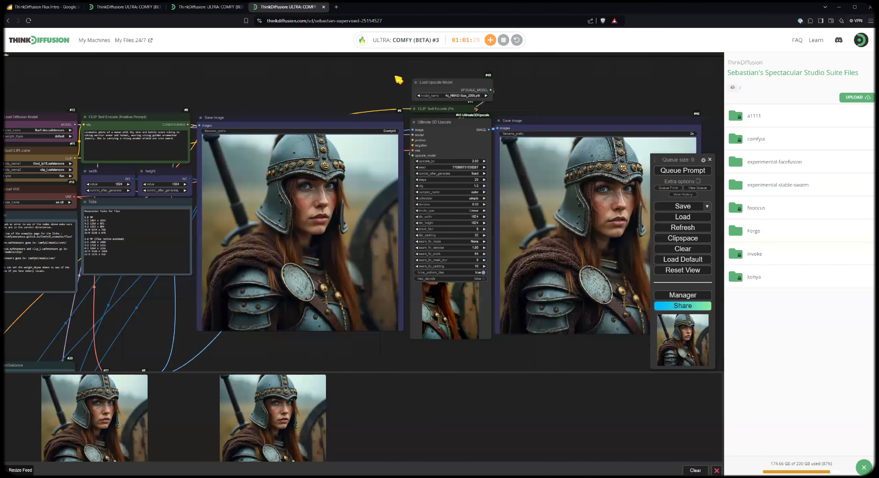
Compare the face and helmet detail of the original image with the upscaled one in the two Save Image nodes
scroll(399, 79, right, 5)
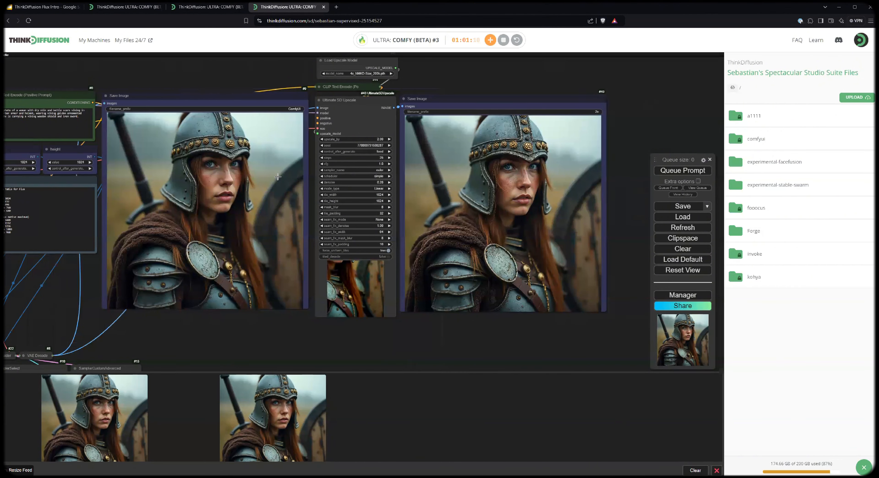
scroll(277, 176, up, 10)
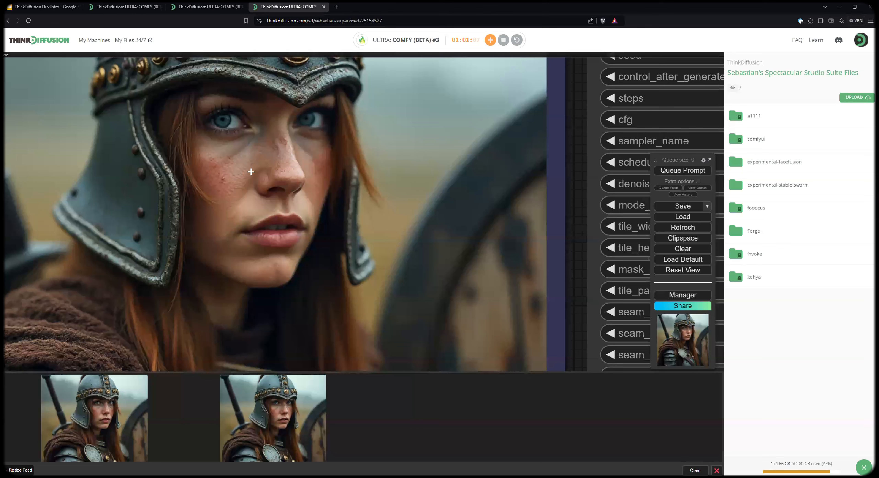
scroll(204, 181, up, 2)
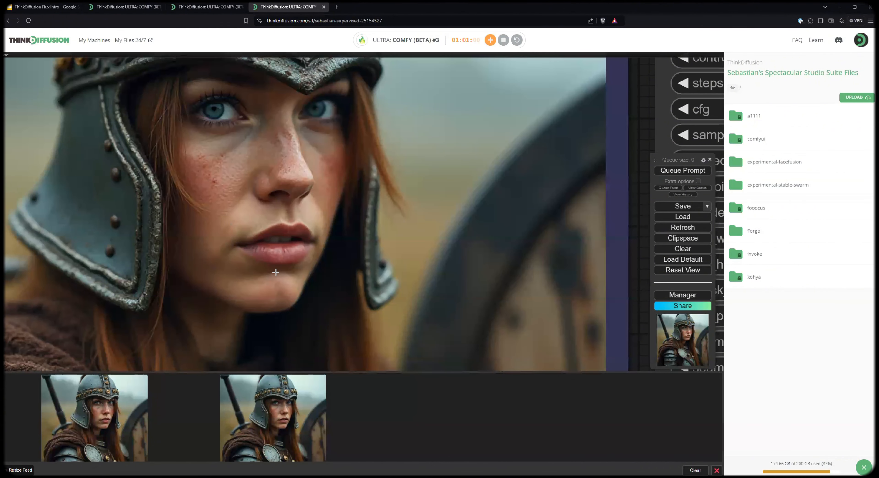
click(289, 293)
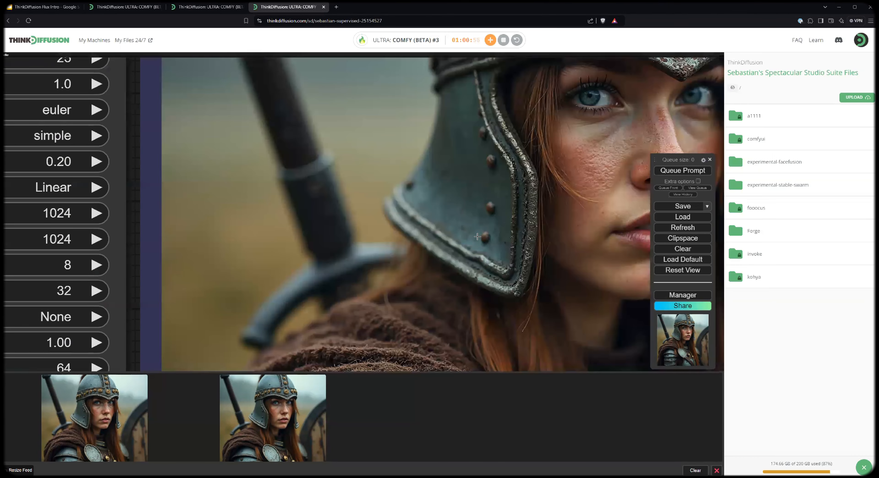
scroll(477, 236, right, 5)
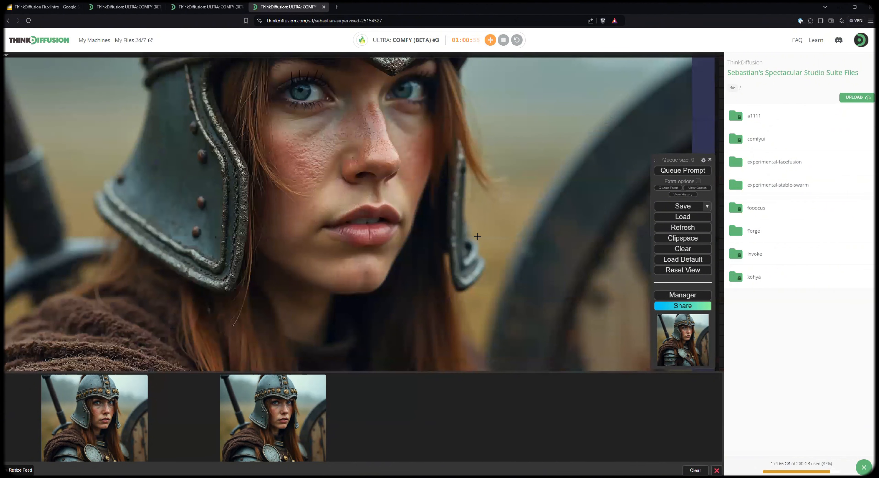
scroll(477, 237, up, 3)
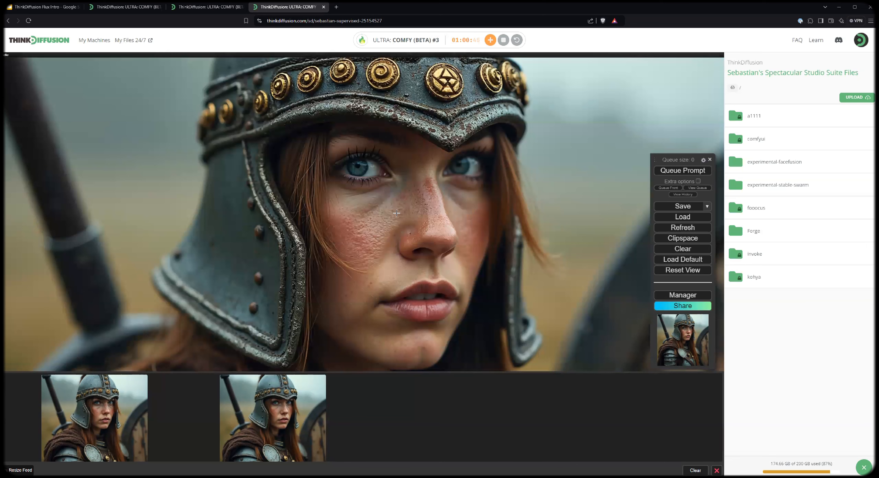
scroll(580, 229, up, 3)
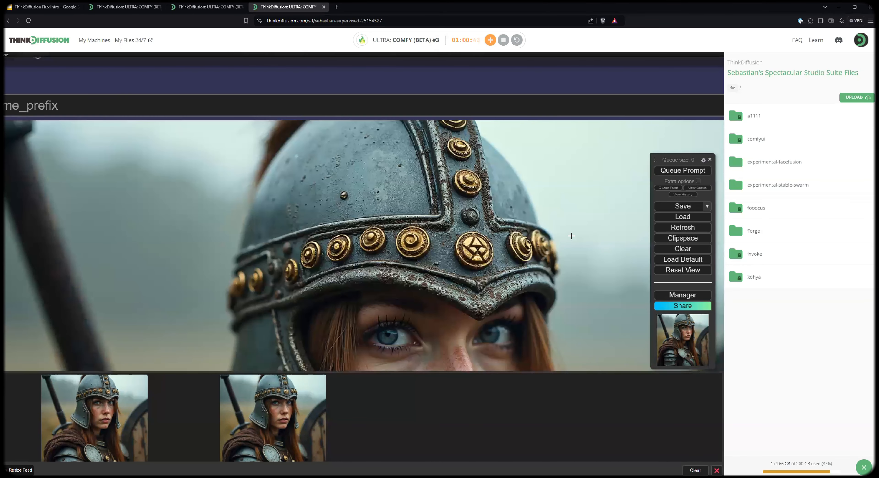
scroll(436, 192, right, 5)
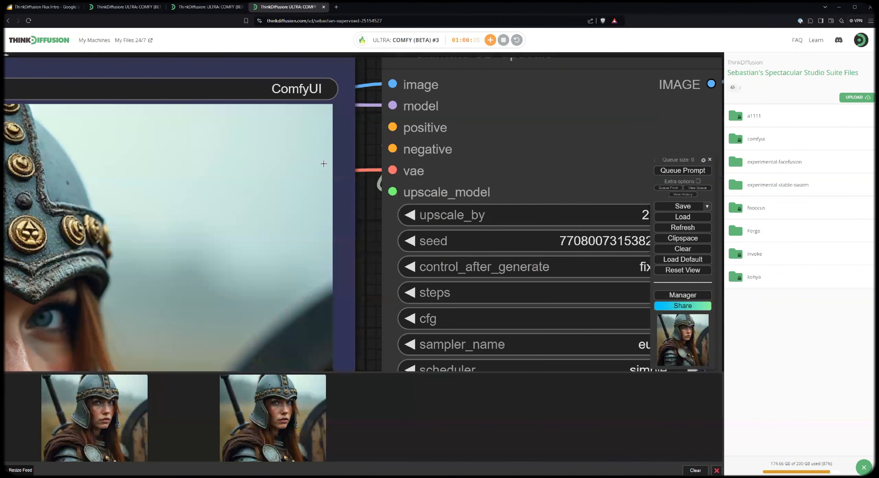
scroll(433, 212, left, 4)
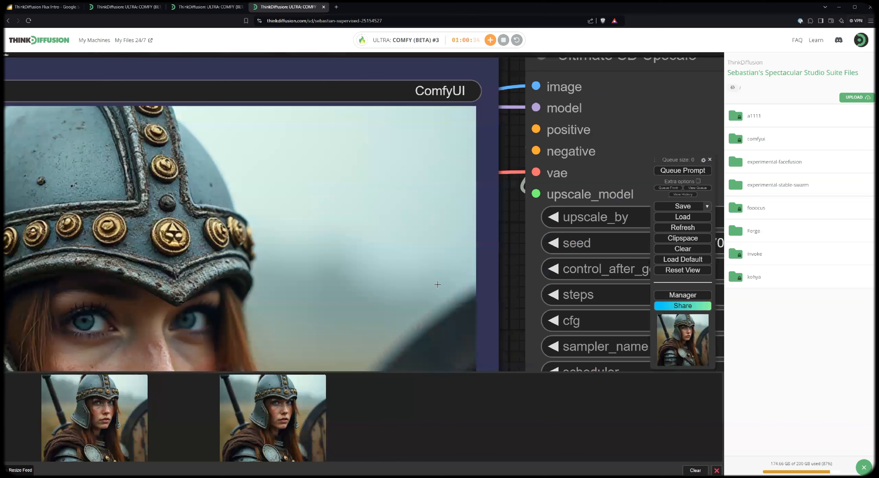
scroll(435, 290, left, 7)
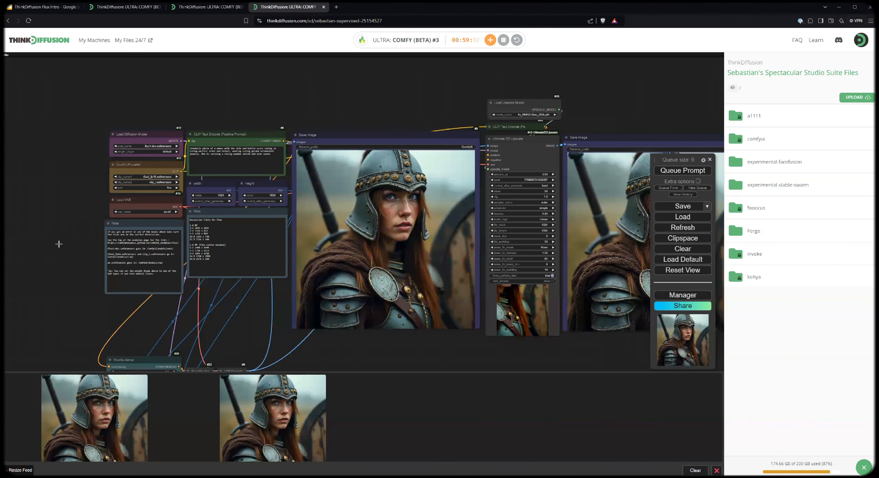
scroll(396, 114, up, 3)
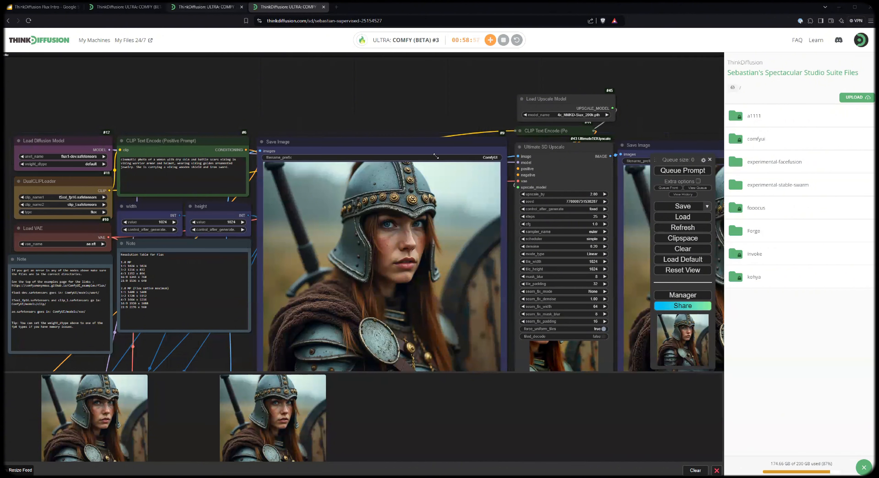
Switch to the COMFY (BETA) #2 machine, inspect the Load Diffusion Model node's list of available unet models, and close it unchanged
key(ctrl+shift+Tab)
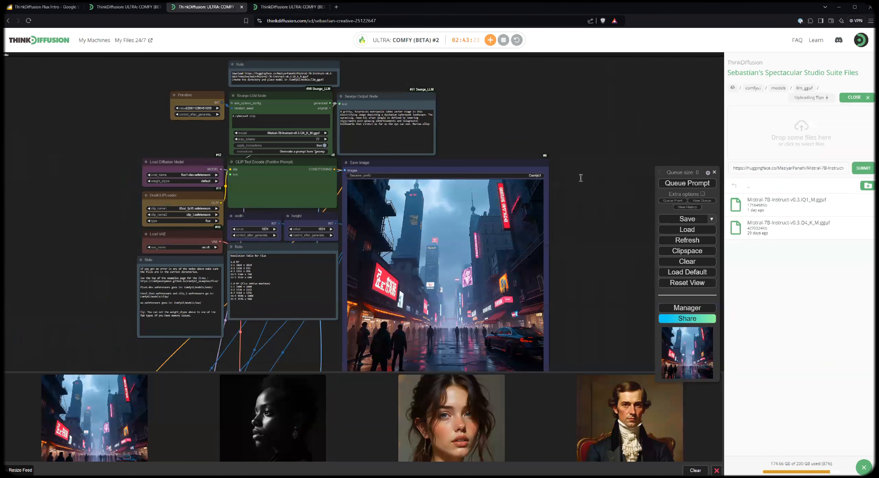
scroll(581, 178, up, 6)
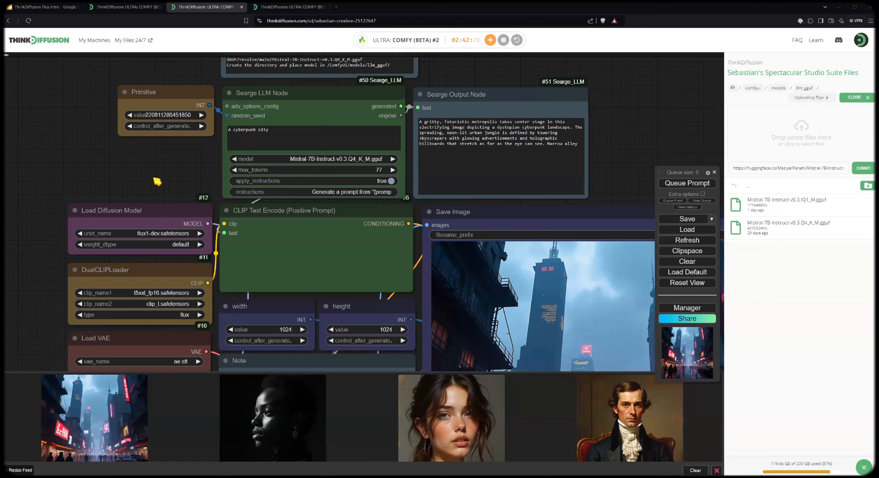
click(176, 235)
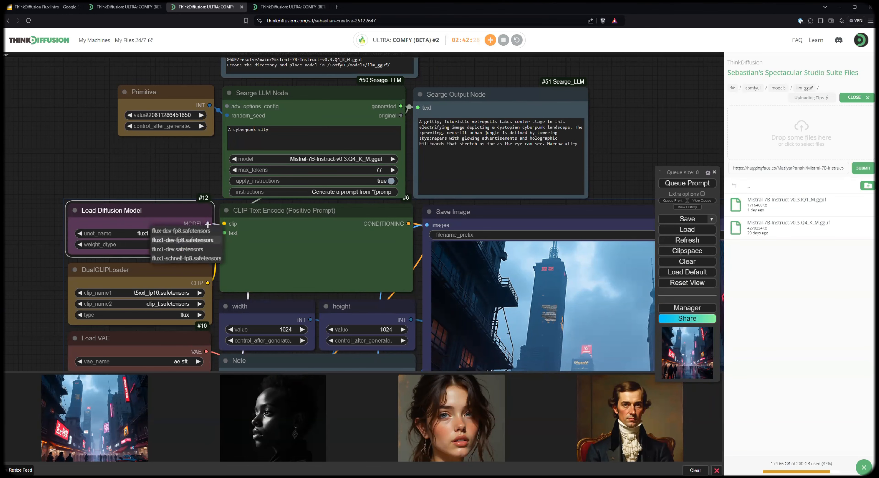
scroll(239, 233, up, 7)
click(238, 231)
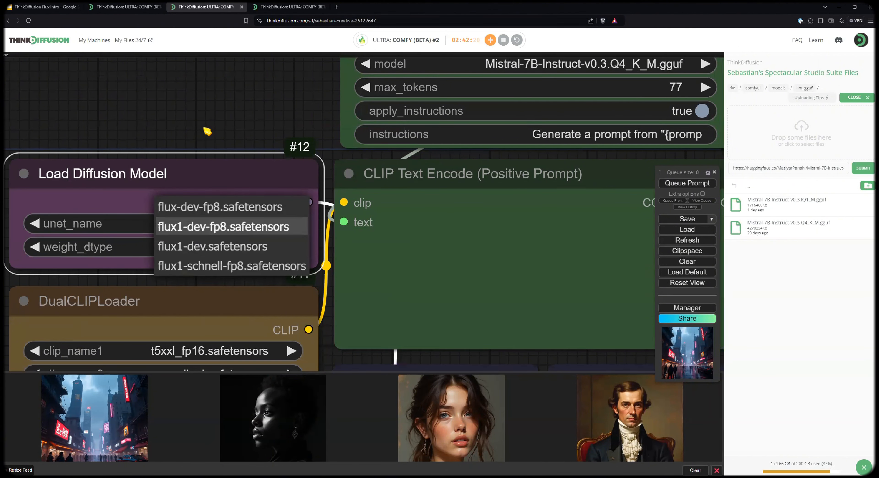
click(234, 127)
scroll(235, 127, down, 4)
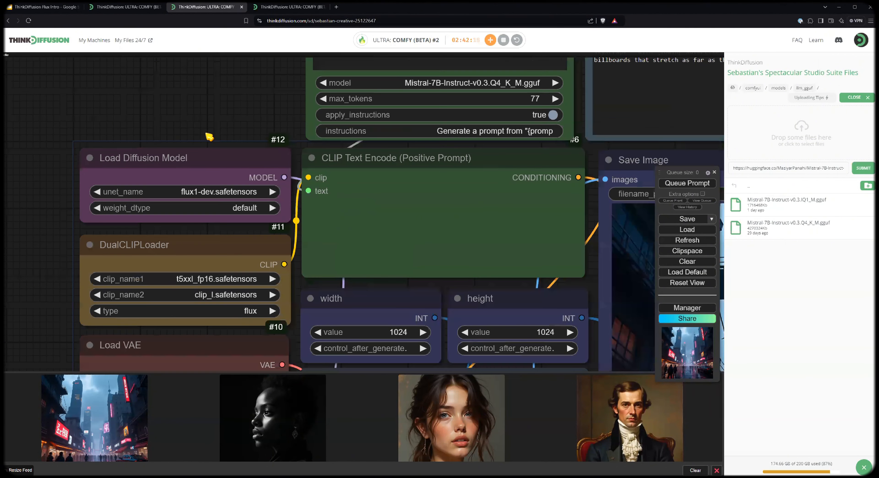
Examine the Searge LLM and Searge Output nodes together with the note on downloading the Mistral model
scroll(210, 137, down, 2)
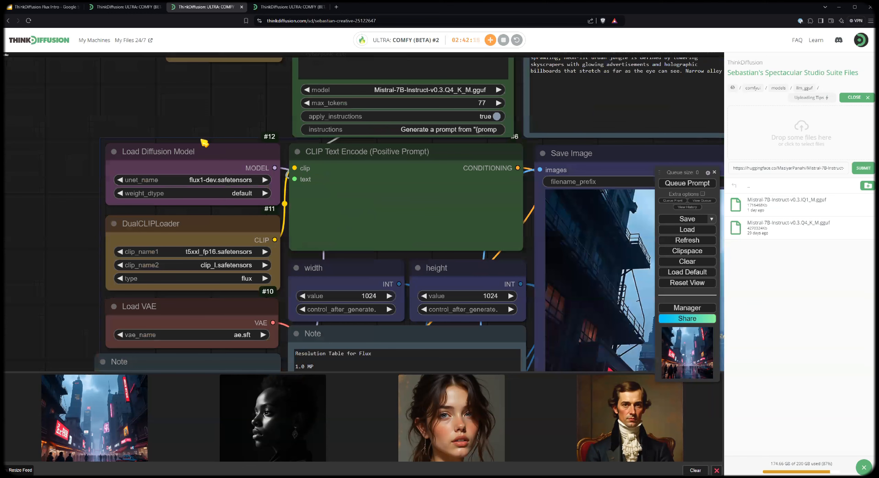
scroll(227, 122, down, 2)
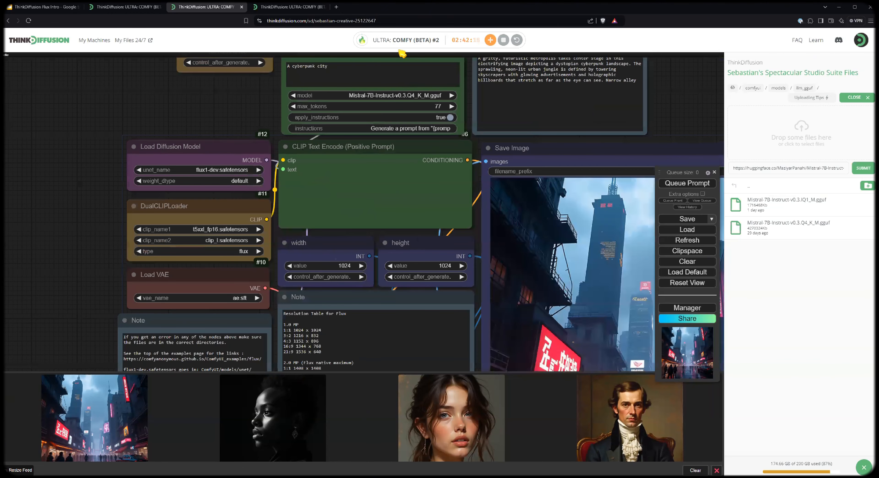
drag(449, 98, 420, 130)
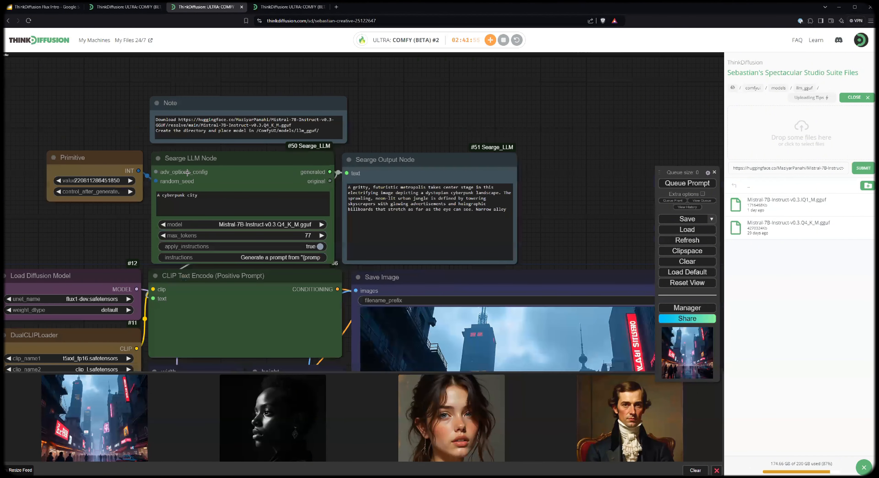
scroll(187, 173, up, 2)
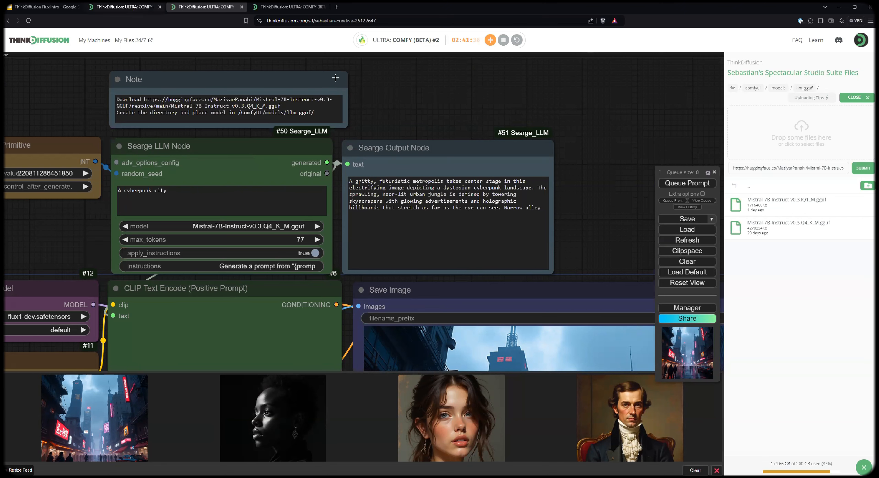
Switch to the COMFY (BETA) #1 machine and look over its basic Flux workflow from the loaders to the sampler nodes
key(ctrl+Page_Up)
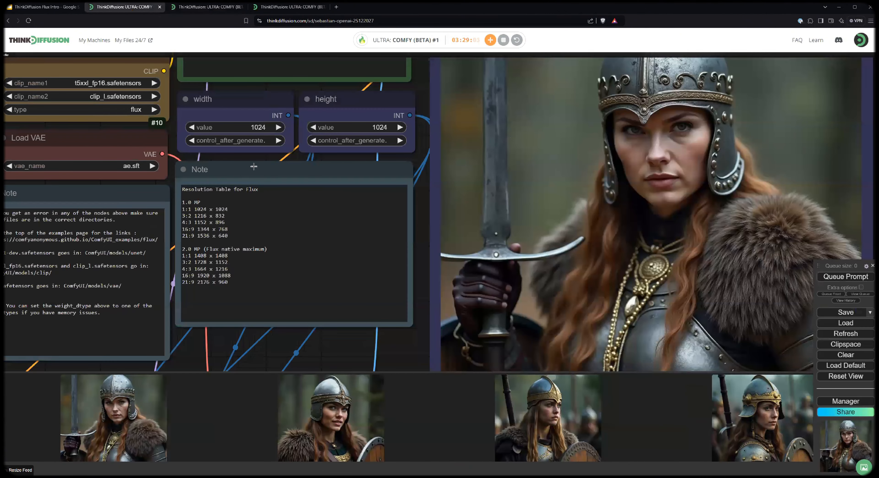
scroll(255, 166, down, 5)
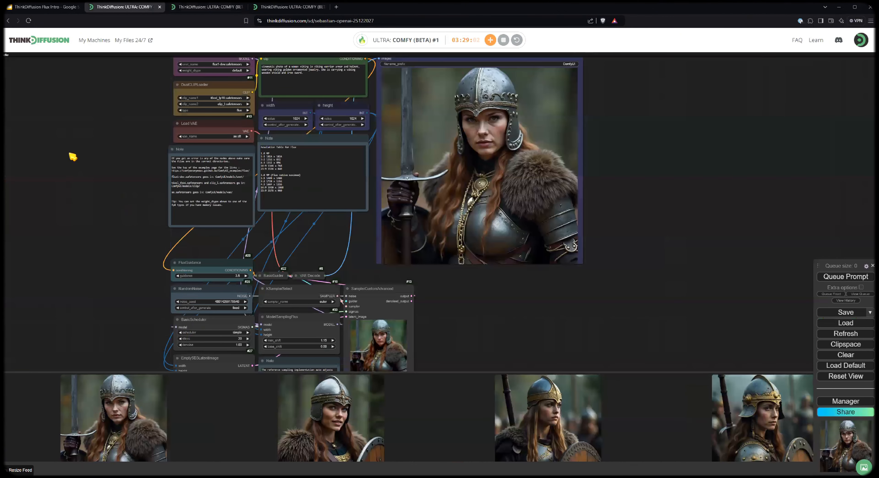
scroll(186, 334, up, 1)
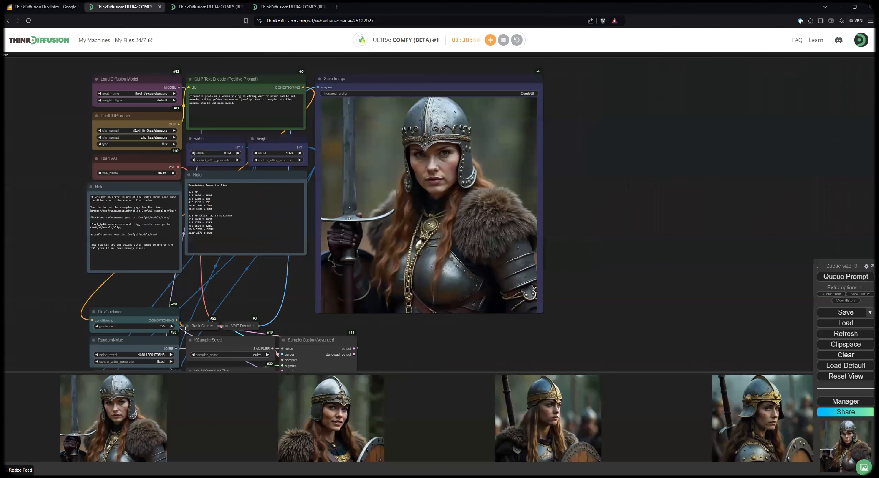
scroll(136, 274, down, 1)
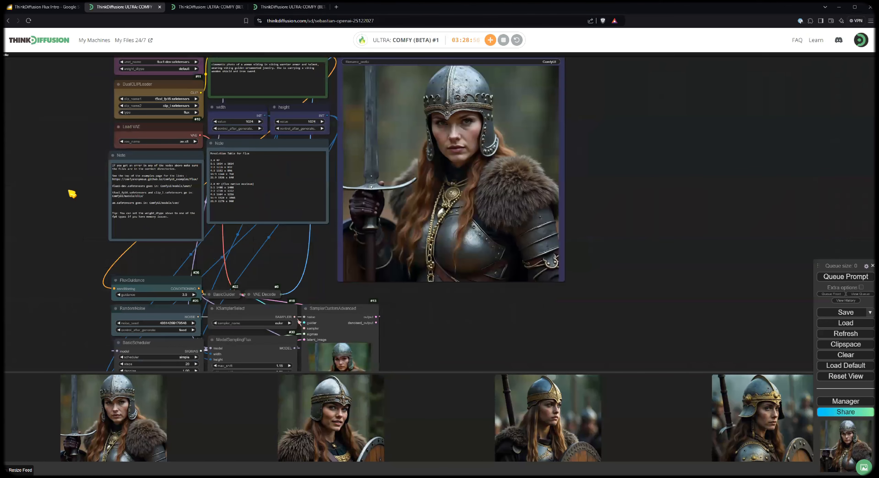
Set the RandomNoise node's control_after_generate to randomize and queue a new image generation
click(184, 330)
click(192, 352)
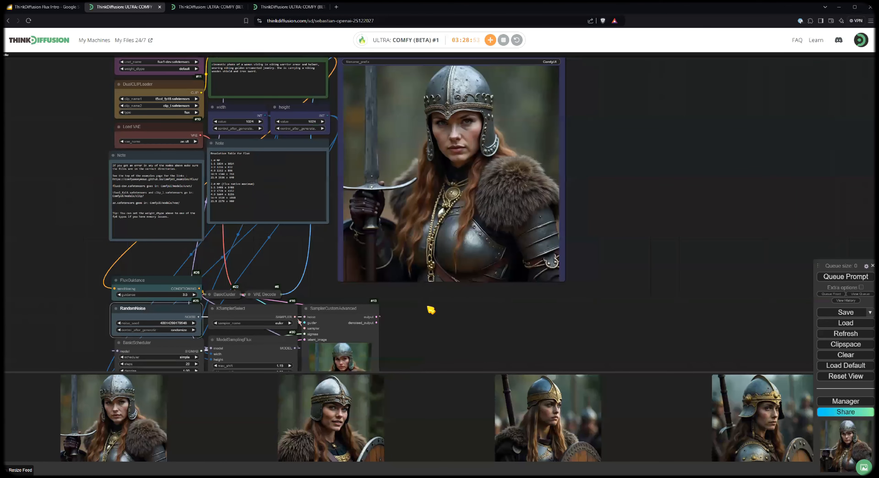
click(842, 278)
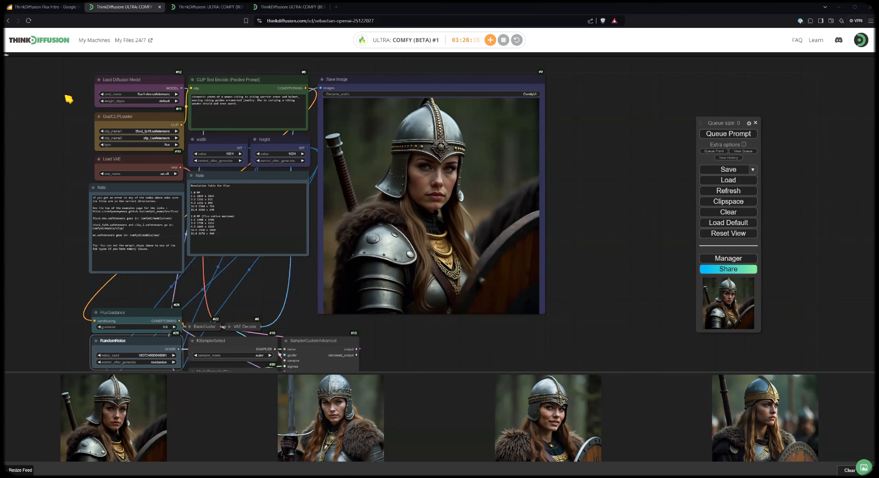
Add a Load LoRA node and place it in the empty space above the CLIP Text Encode node
drag(251, 162, 269, 172)
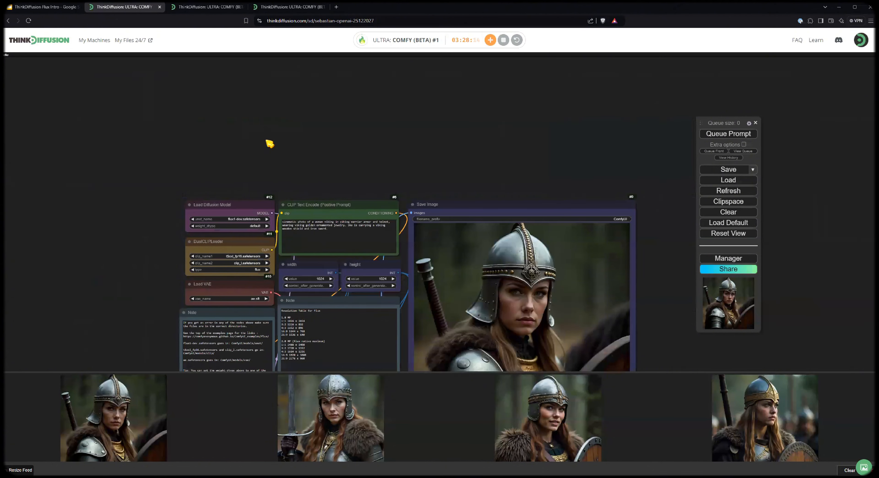
scroll(266, 144, up, 3)
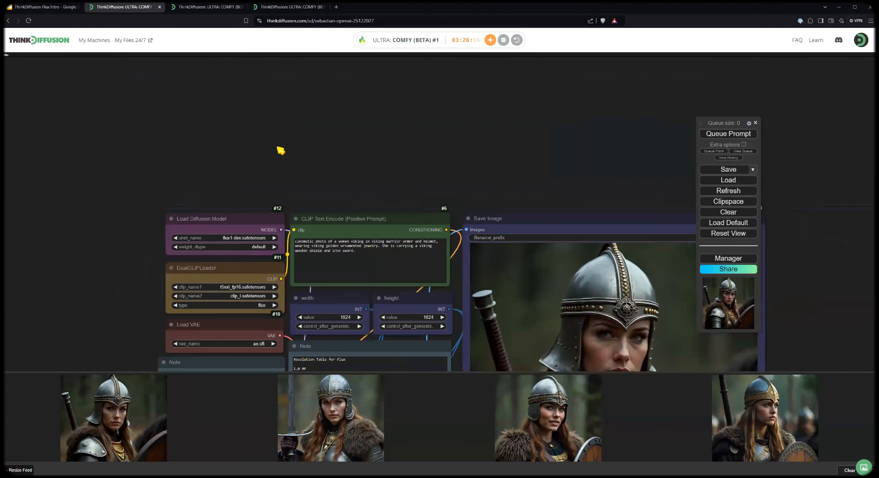
scroll(280, 150, up, 3)
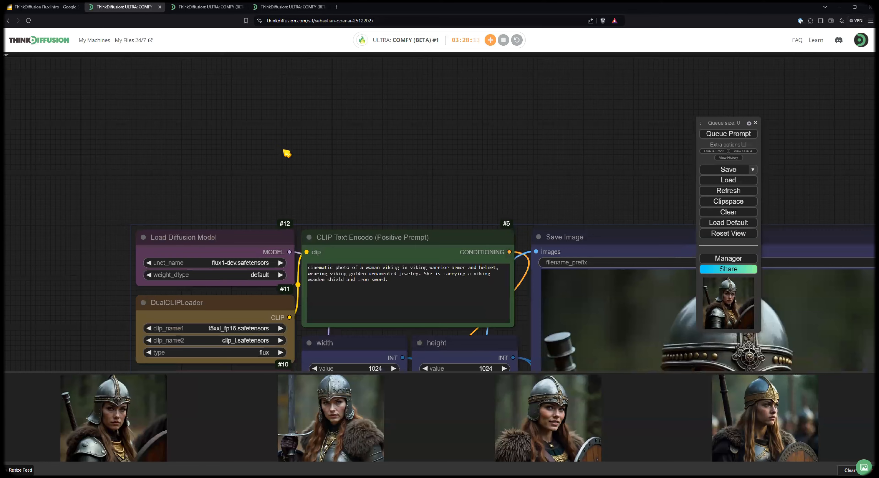
double_click(285, 151)
text(load lora)
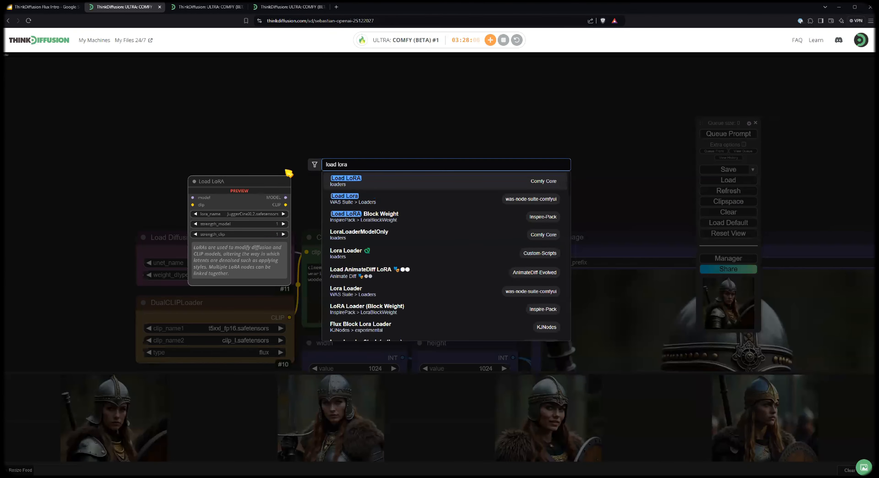
key(Return)
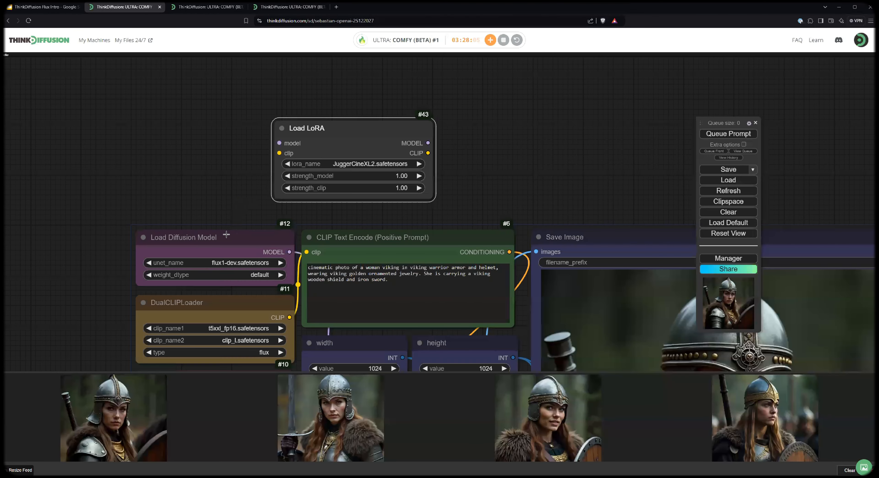
drag(307, 128, 346, 100)
scroll(251, 202, down, 5)
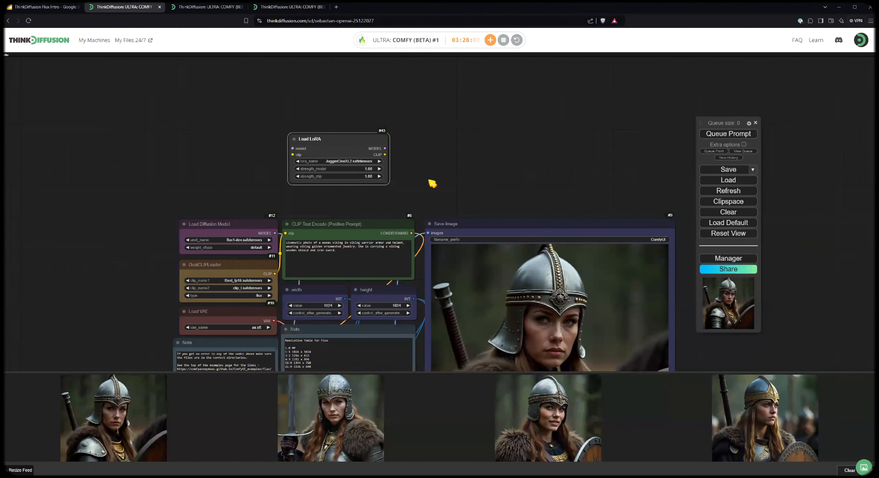
scroll(301, 121, down, 2)
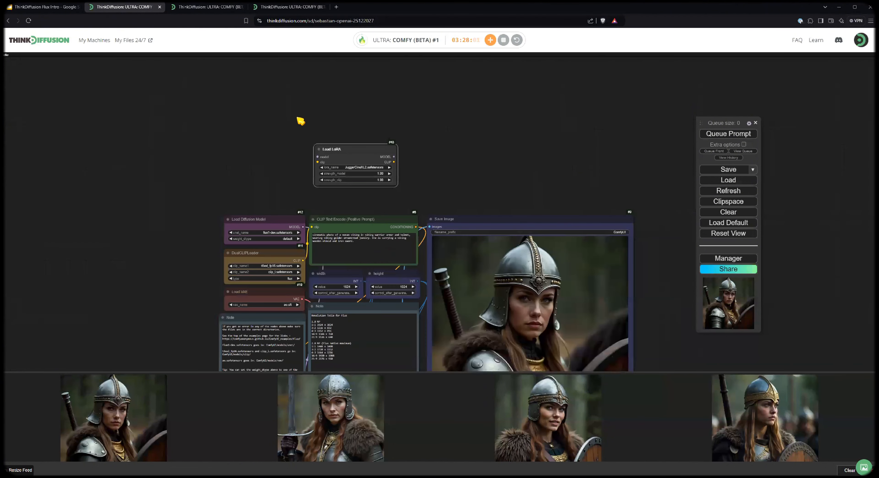
Move the Load Diffusion Model node away from the other loaders and connect its MODEL output to the Load LoRA node's model input
drag(245, 196, 191, 175)
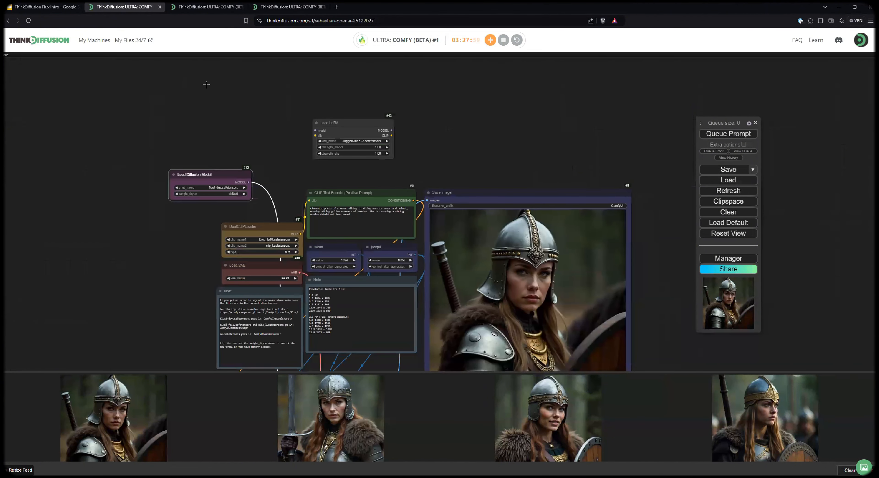
scroll(296, 82, down, 2)
scroll(302, 123, down, 2)
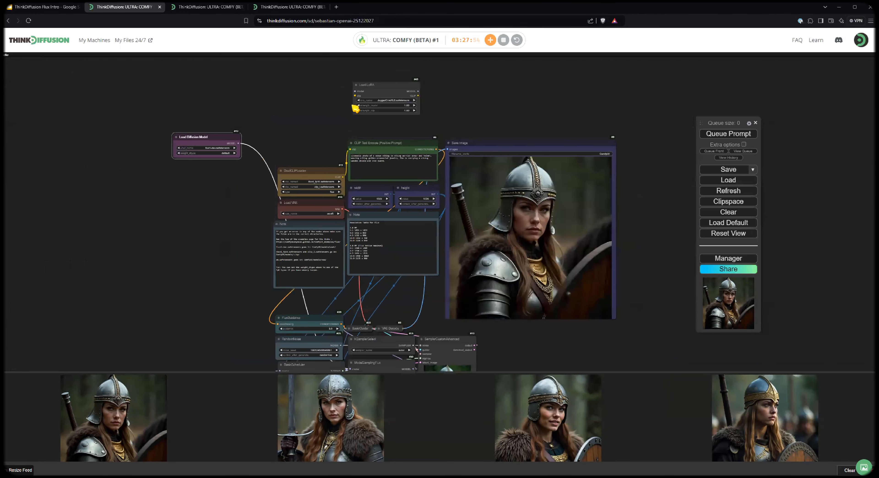
drag(355, 91, 238, 143)
scroll(350, 99, up, 6)
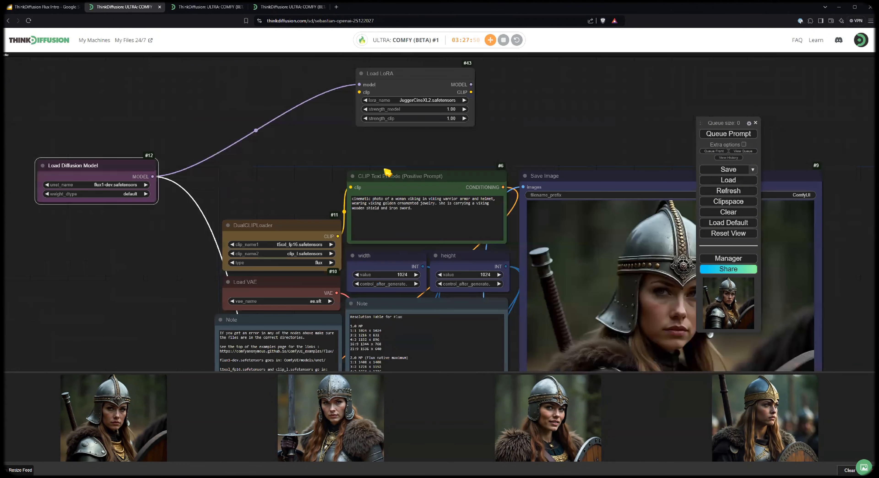
Route the remaining model and CLIP connections through the Load LoRA node and set its lora_name to add_detail.safetensors
scroll(374, 197, down, 1)
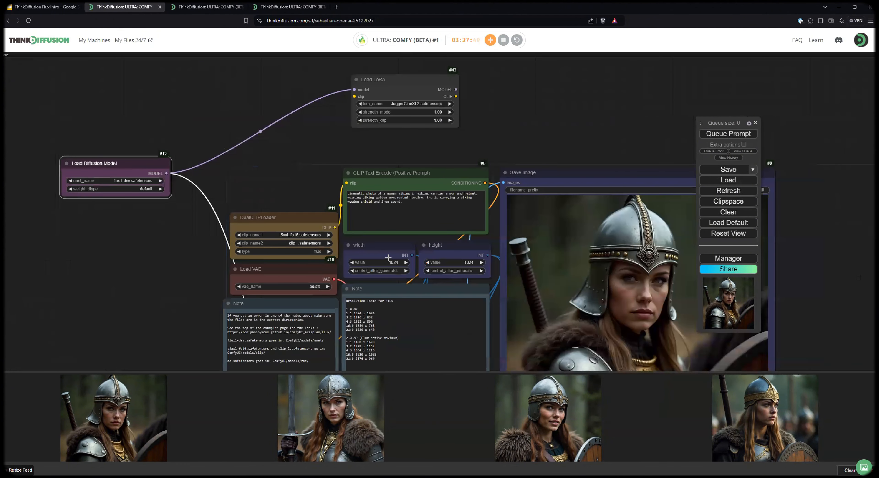
scroll(376, 253, down, 5)
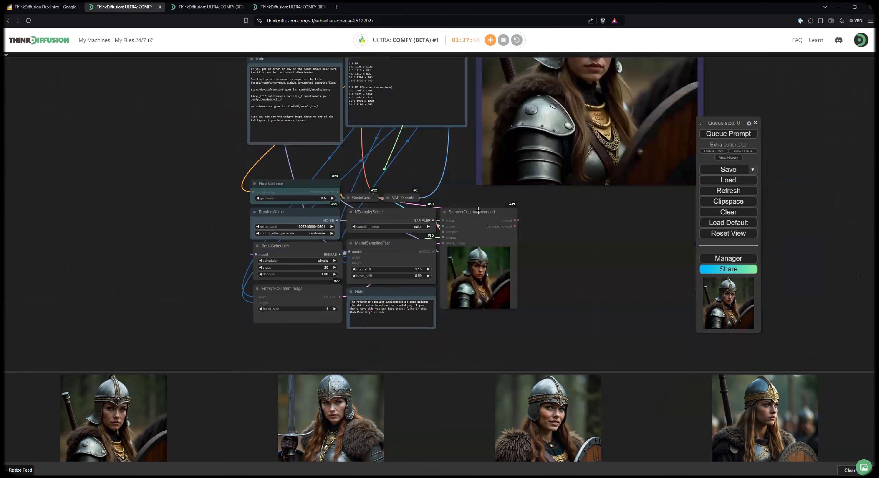
scroll(207, 121, up, 8)
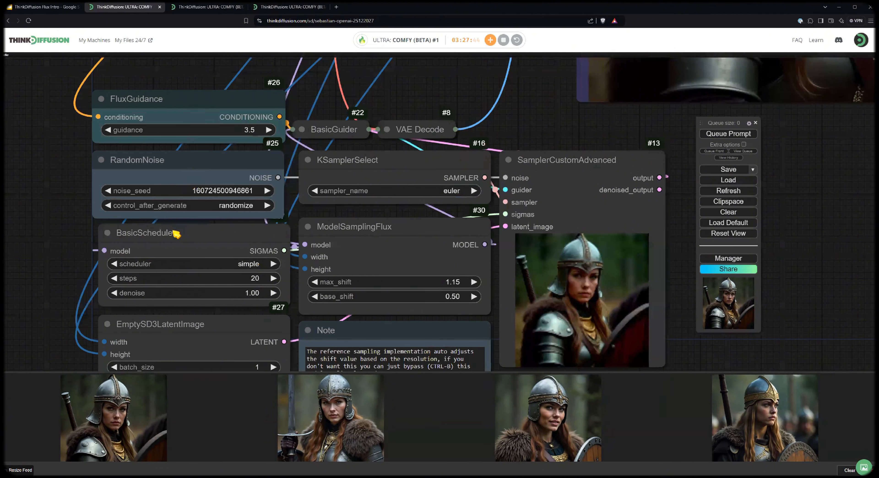
scroll(176, 234, down, 8)
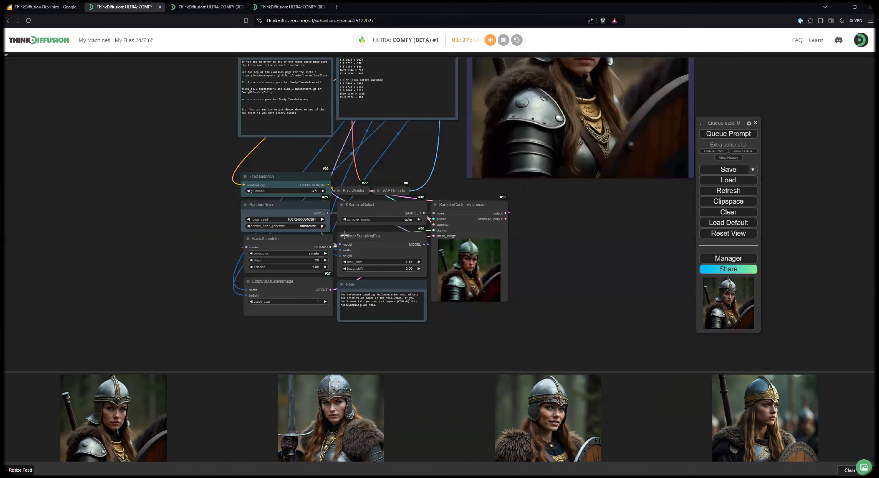
scroll(344, 235, up, 3)
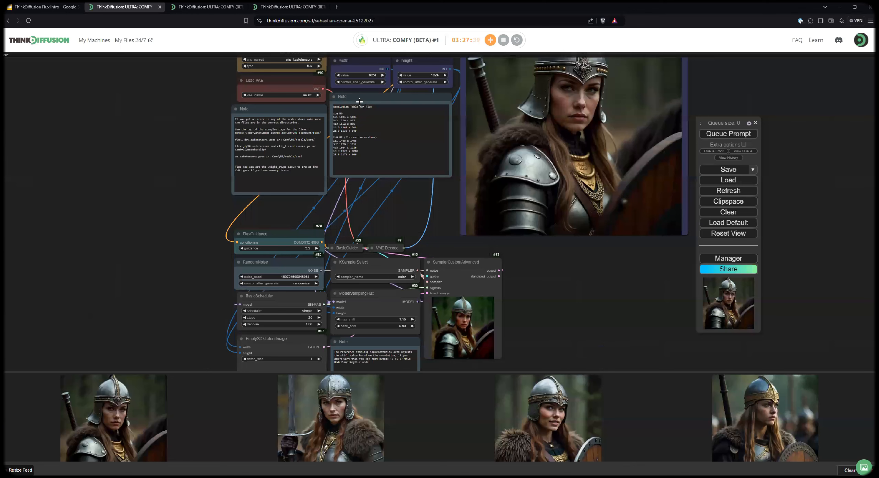
scroll(478, 102, up, 5)
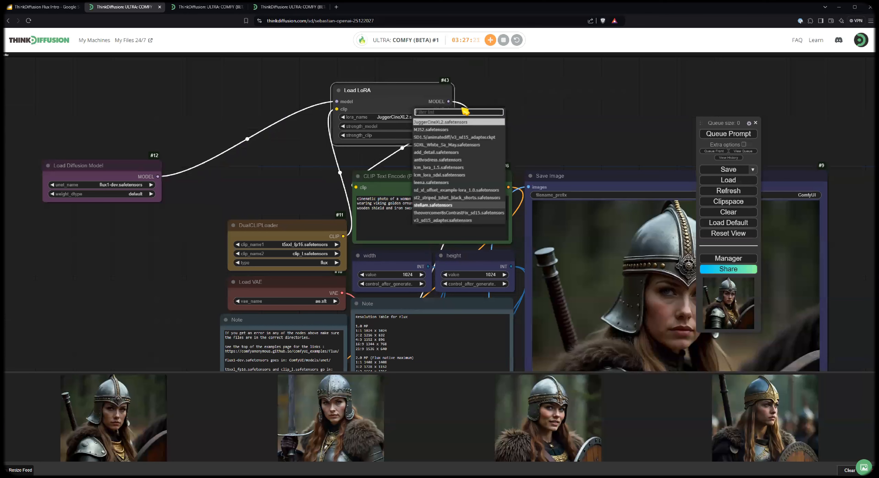
click(464, 112)
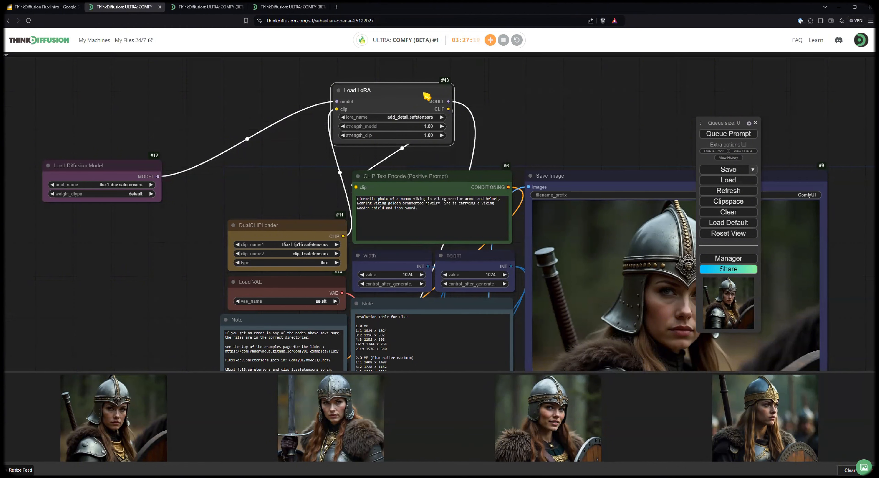
Chain a second Load LoRA node with add_detail.safetensors between the first LoRA's MODEL and CLIP outputs and the nodes they feed
scroll(406, 100, up, 5)
scroll(408, 91, down, 5)
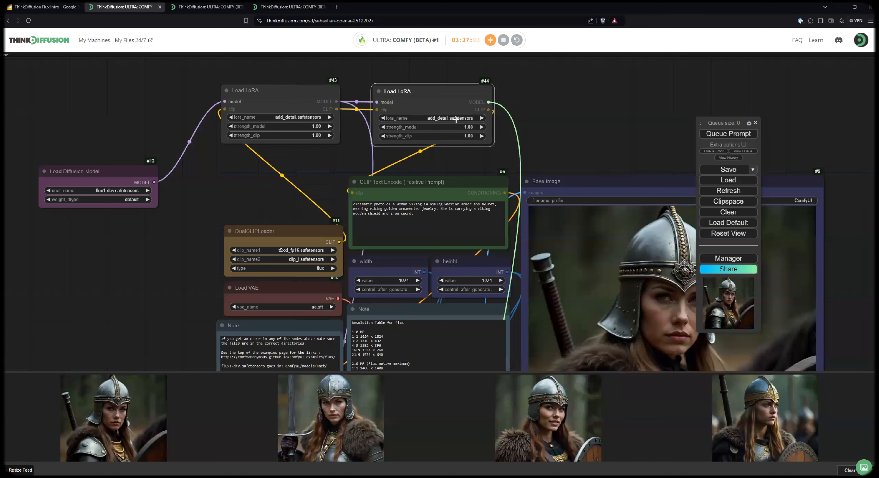
scroll(401, 118, up, 3)
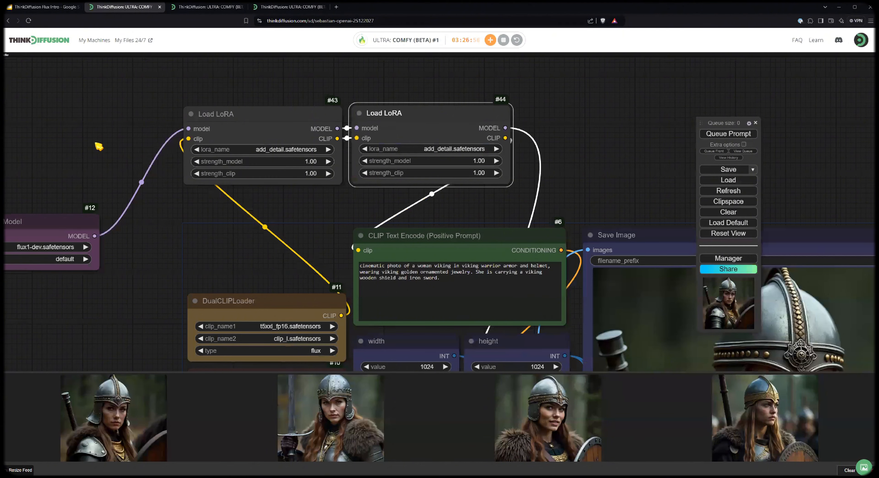
scroll(223, 111, down, 3)
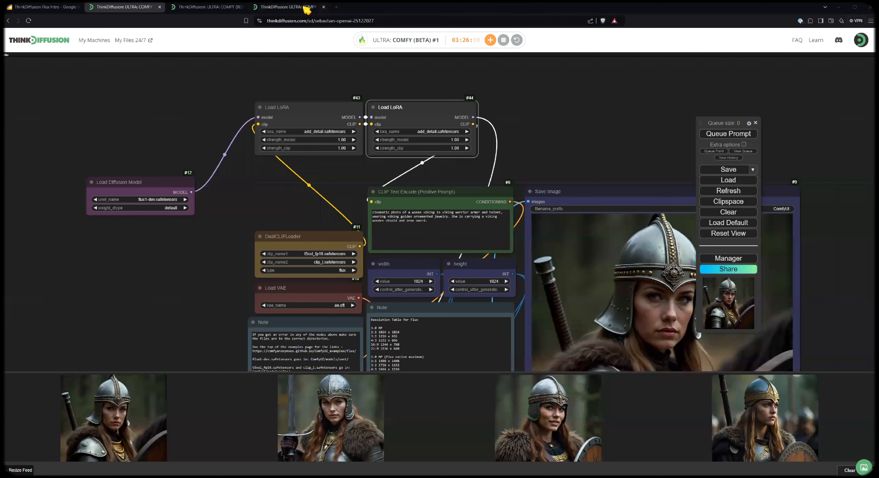
Switch to the COMFY (BETA) #3 machine and look over its upscale workflow from the loaders to the second Save Image node
click(290, 7)
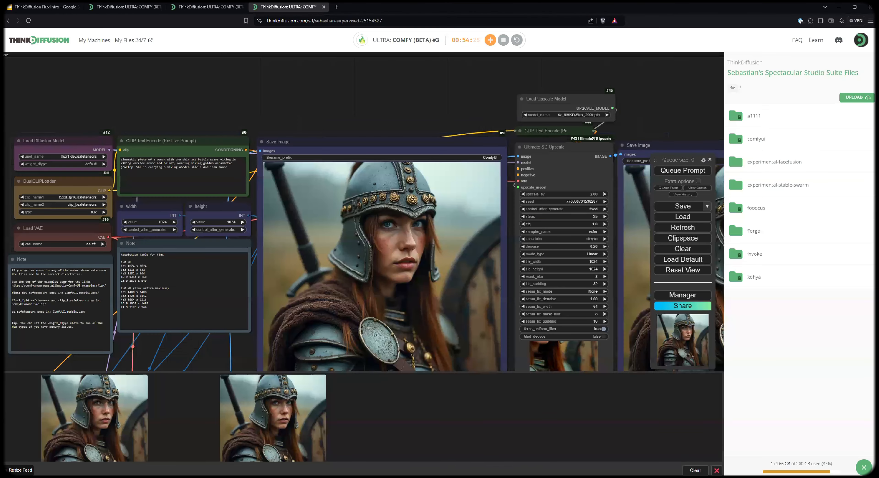
scroll(326, 119, down, 2)
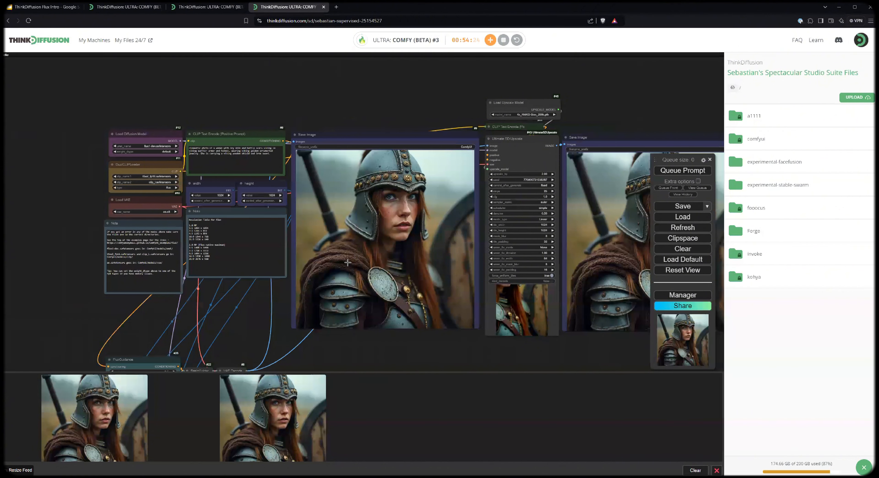
scroll(348, 262, down, 2)
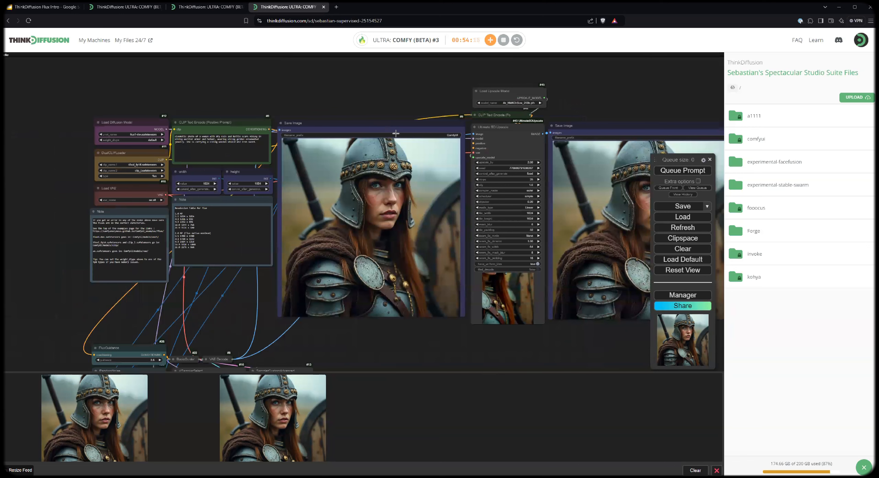
scroll(389, 136, right, 2)
scroll(387, 140, right, 3)
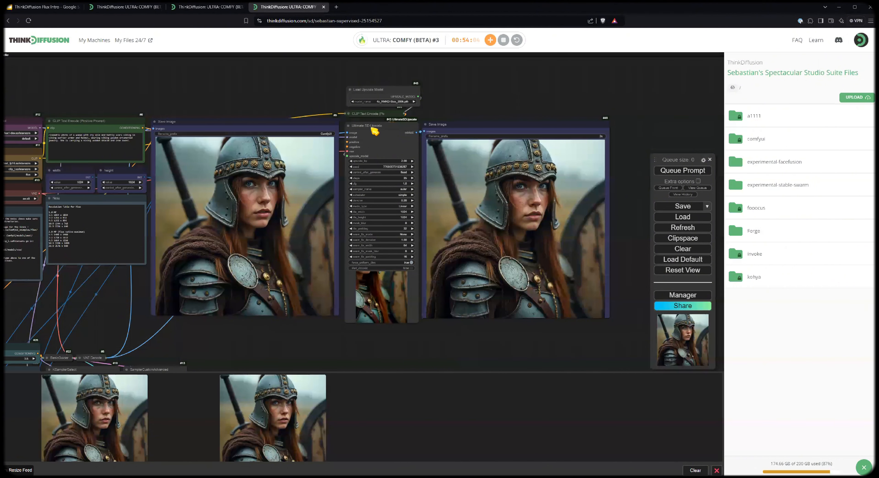
Bypass the Ultimate SD Upscale node, then restore it to active
click(375, 131)
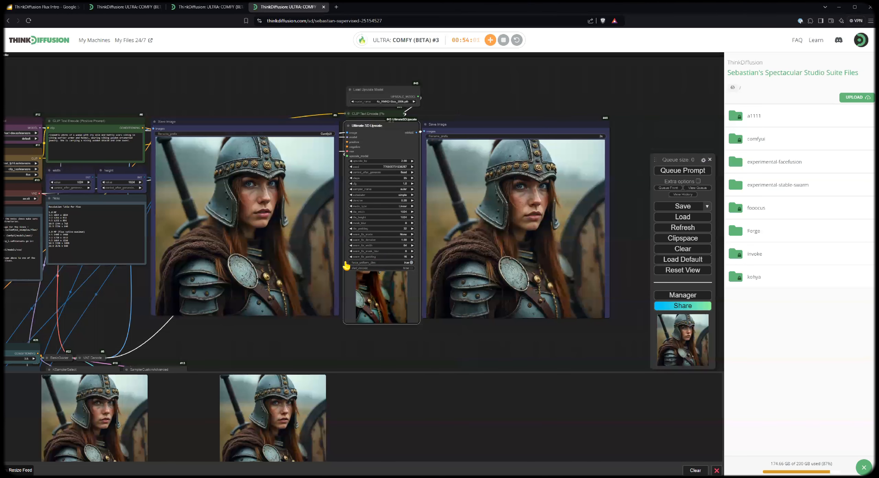
scroll(377, 205, up, 9)
key(ctrl+b)
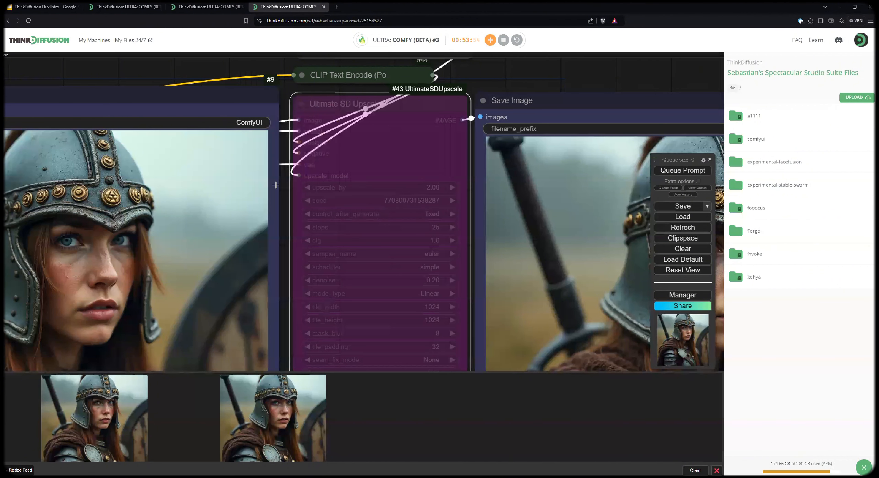
right_click(343, 100)
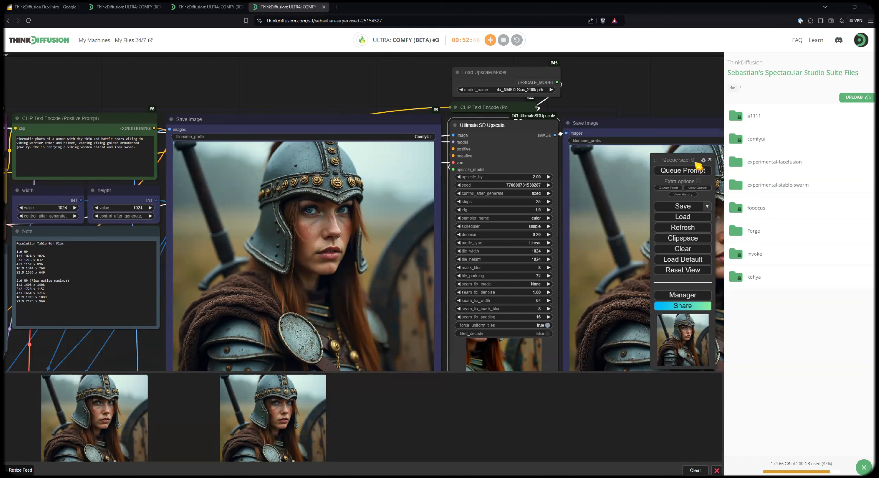
Open the ComfyUI Manager, look over its install and update options, and close it without changes
click(659, 154)
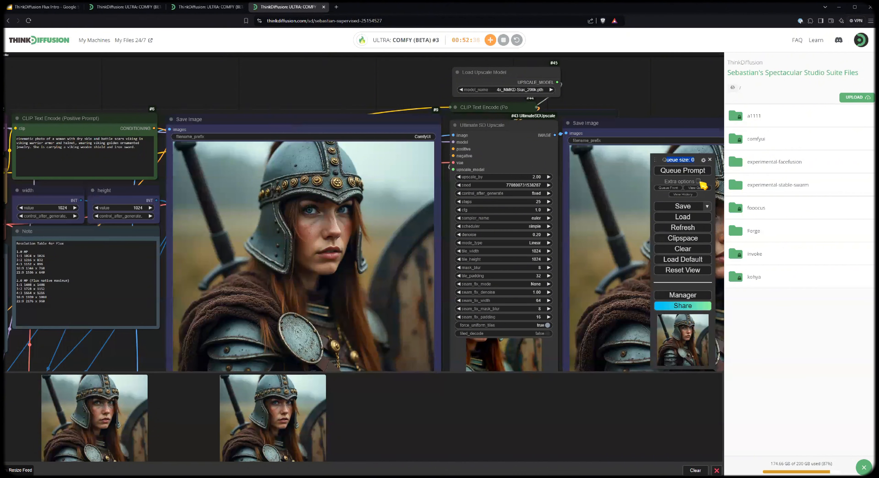
key(ctrl+a)
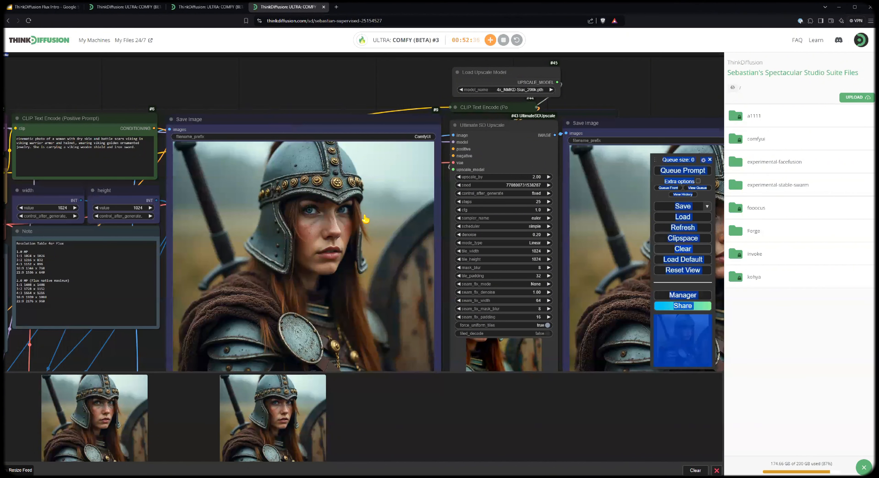
click(683, 295)
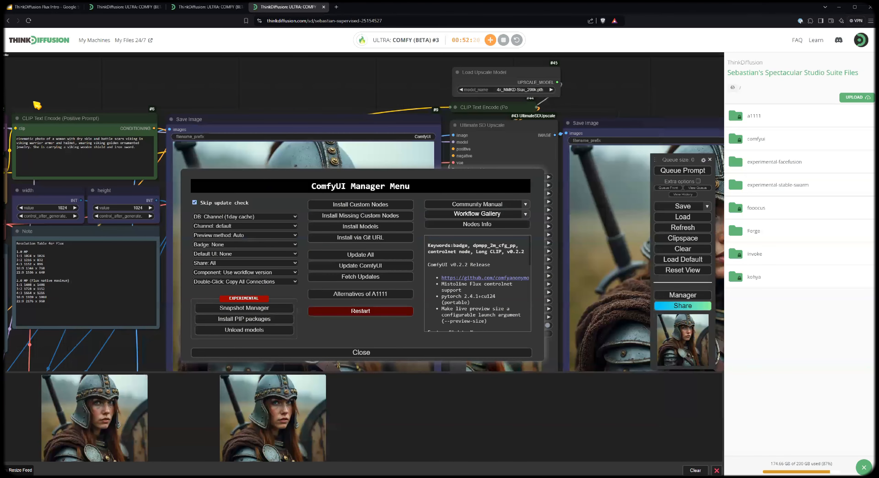
key(Escape)
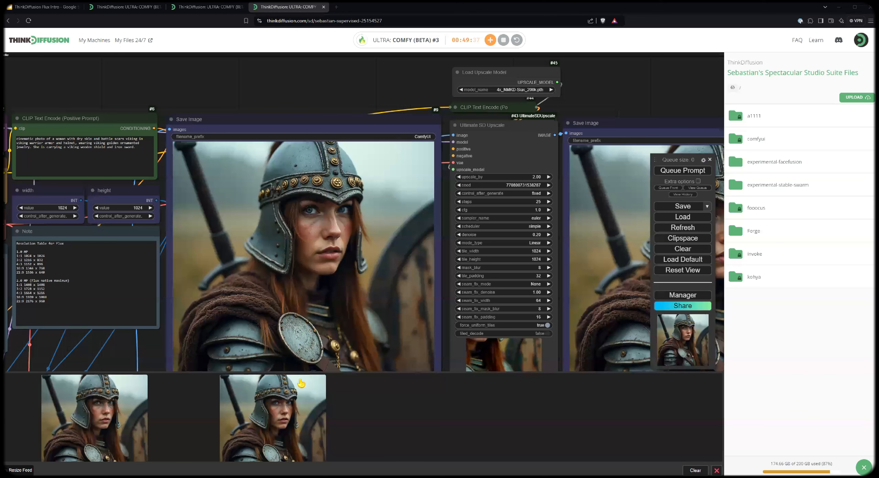
Switch to the COMFY (BETA) #2 machine and convert the CLIP Text Encode node's text input back to an editable text widget
key(ctrl+shift+Tab)
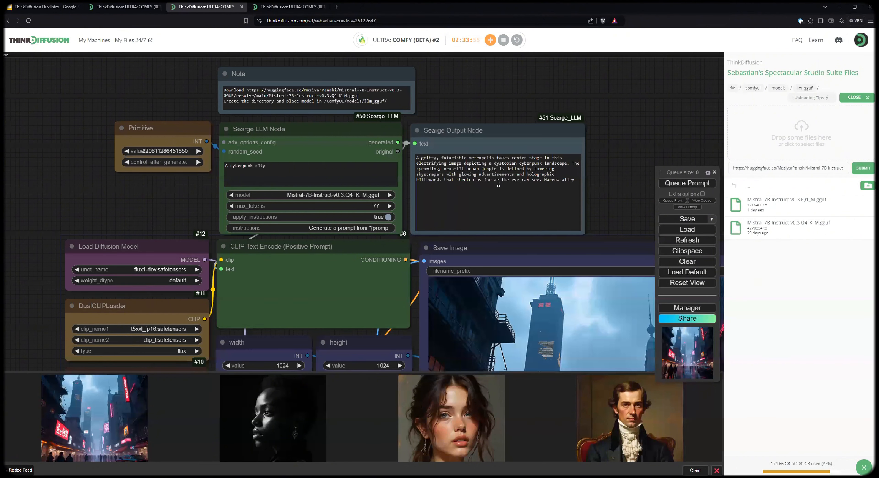
right_click(287, 279)
click(296, 273)
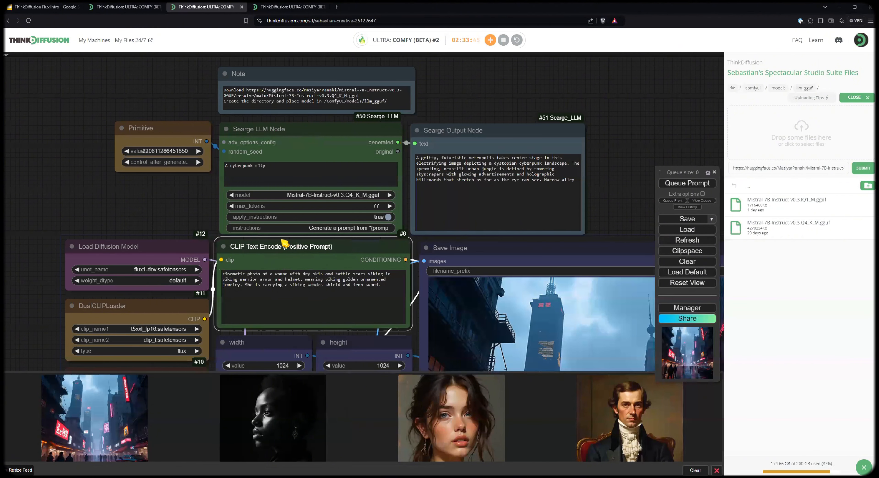
Replace the positive prompt with the Searge output text beginning "A gritty, futuristic metropolis takes center stage" and shift the prompt node slightly down
text(A gritty, futuristic metropolis takes center stage in this electrifying image depicting a dystopian cyberpunk landscape. The sprawling, neon-lit urban jungle is defined by towering skyscrapers with glowing advertisements and holographic billboards that stretch as far as the eye can see. Narrow alley)
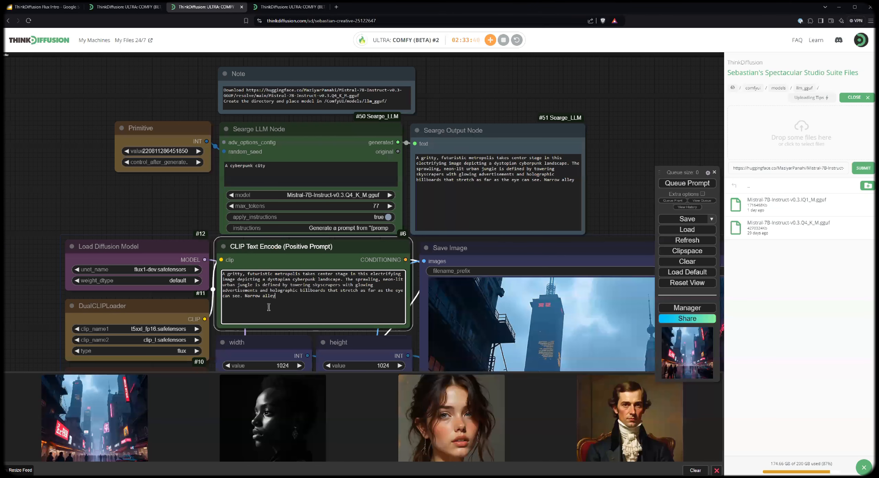
drag(270, 307, 271, 312)
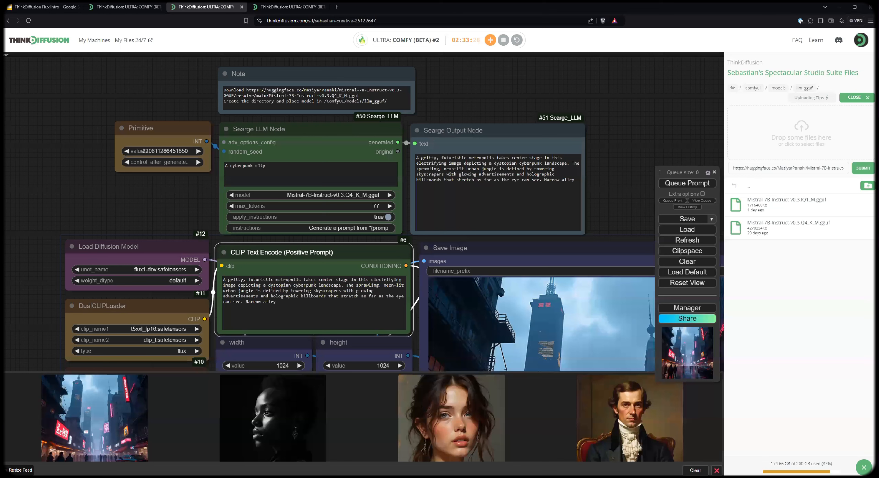
click(289, 291)
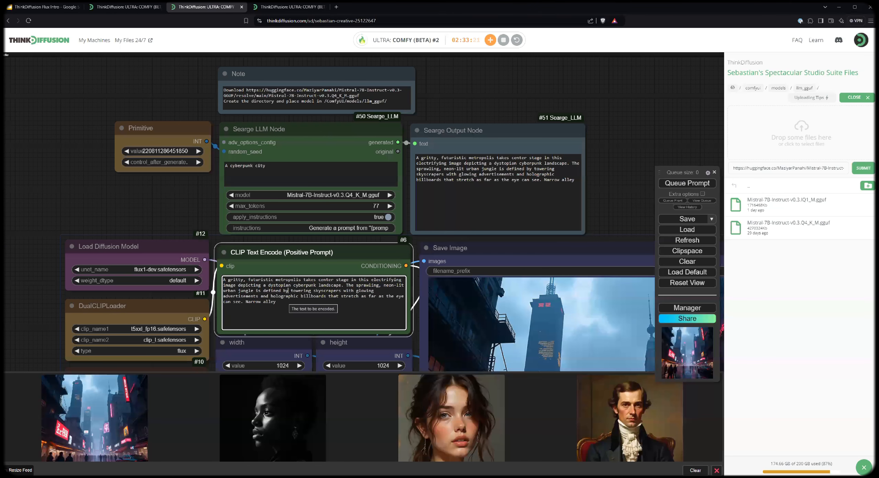